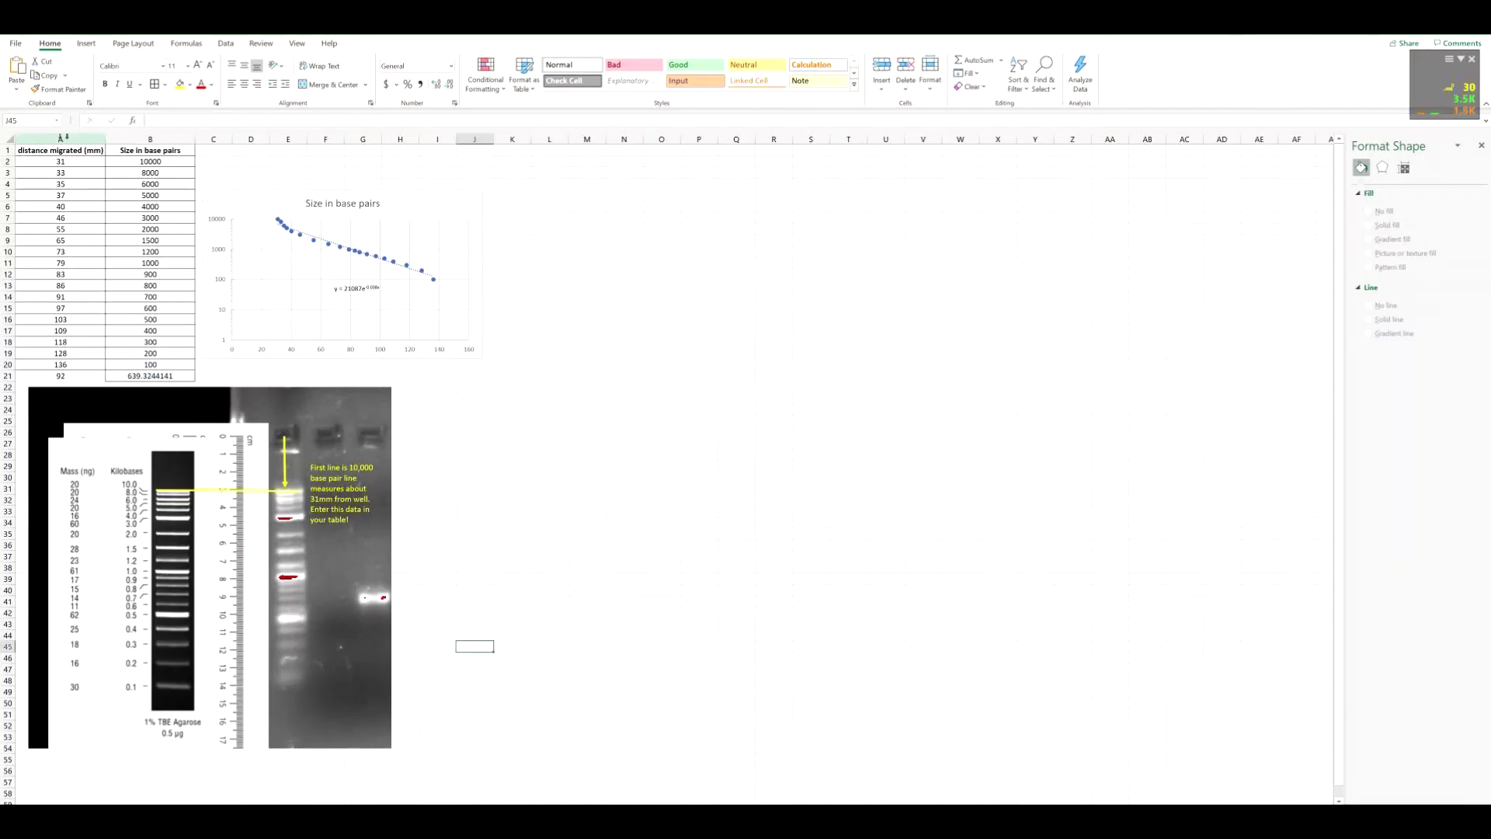
Step: Copy and clear the A2:A21 distances to empty the chart, select B2:B20, then return to A2
left_click_drag(62, 150, 167, 376)
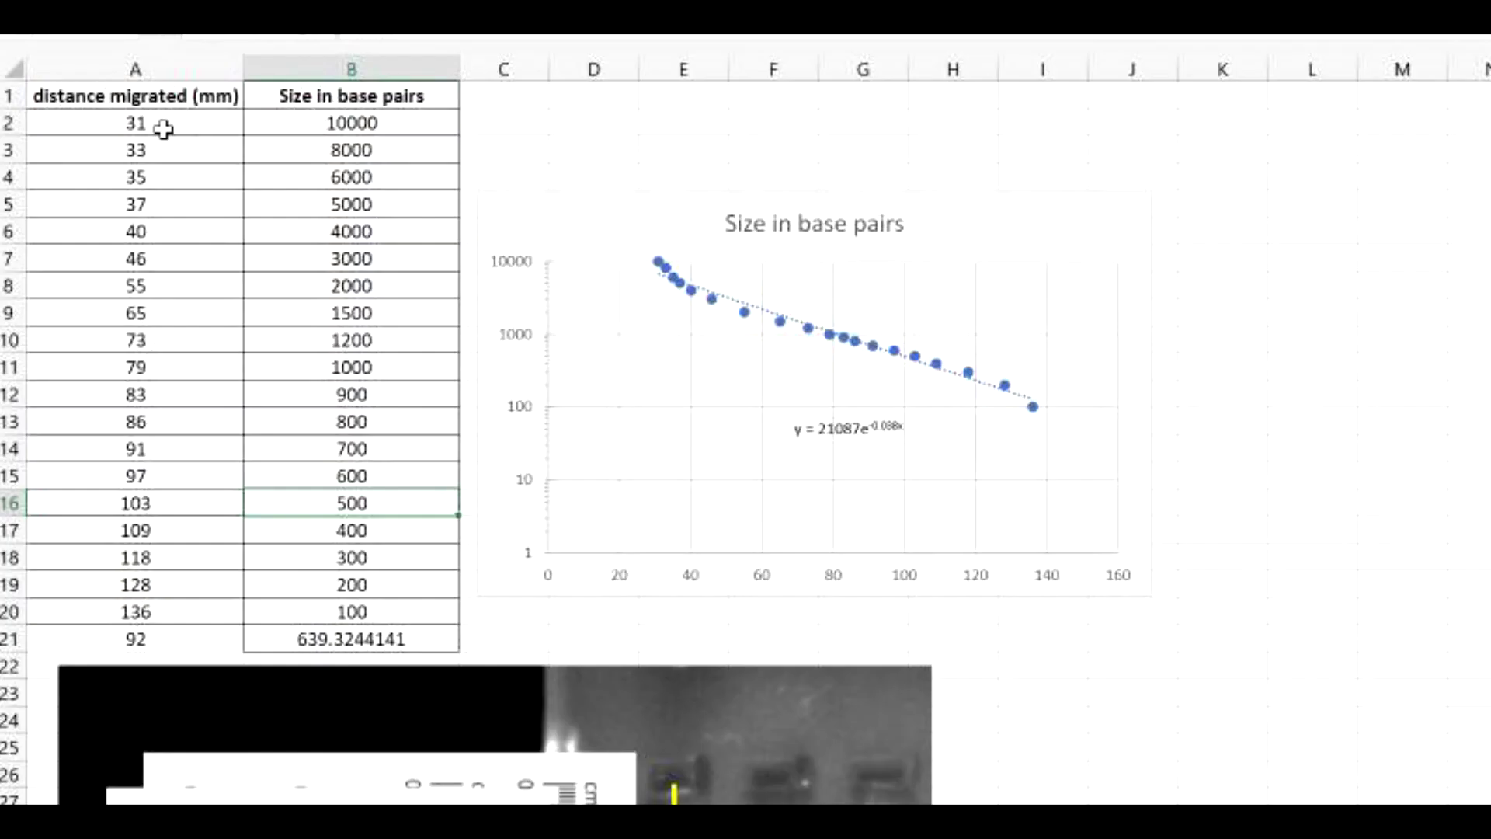
left_click_drag(72, 163, 74, 340)
left_click_drag(167, 556, 163, 635)
key("ctrl+c")
key("Delete")
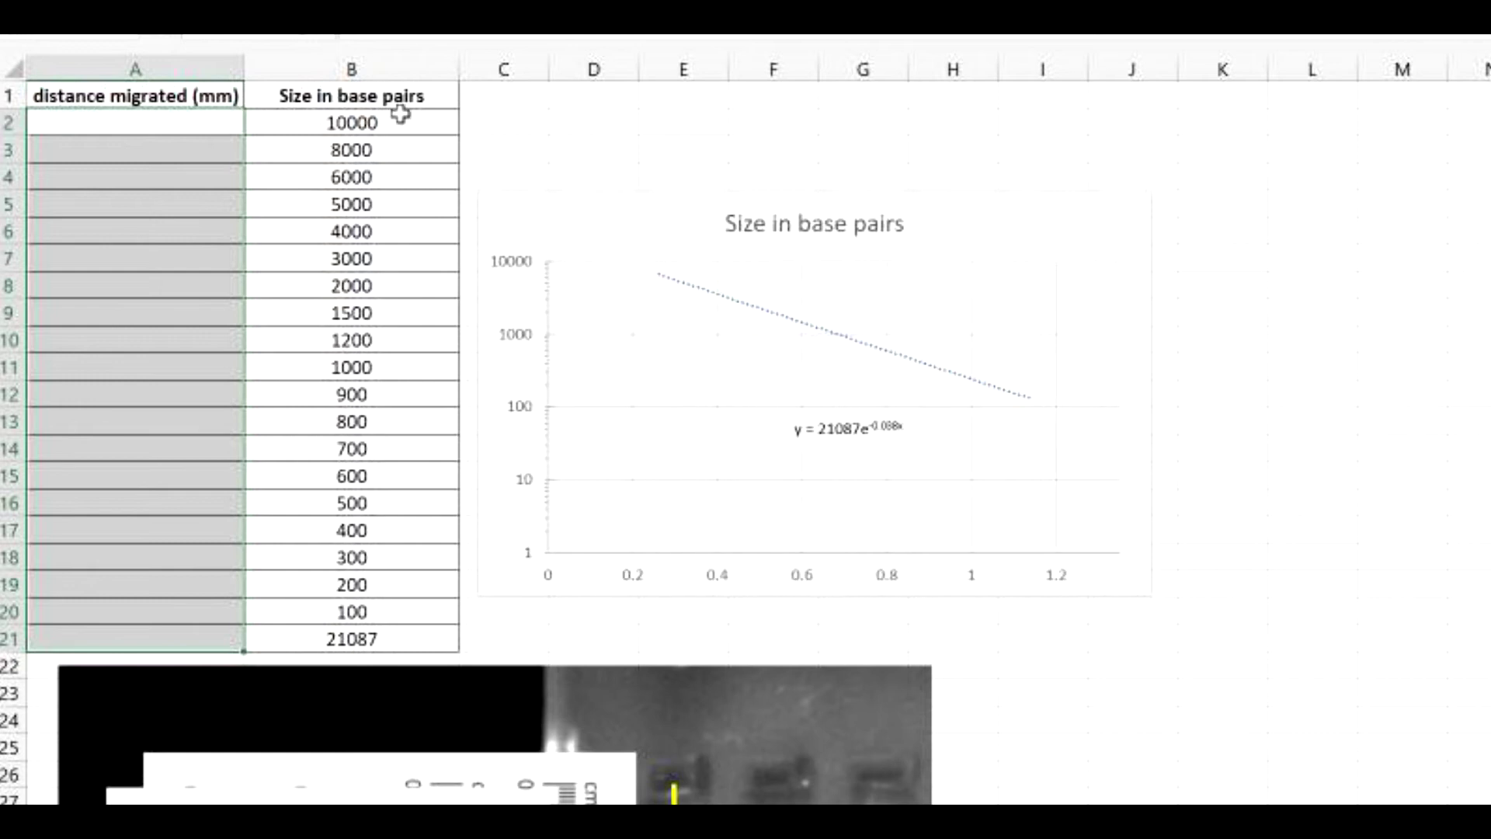
left_click_drag(373, 615, 401, 121)
left_click(180, 122)
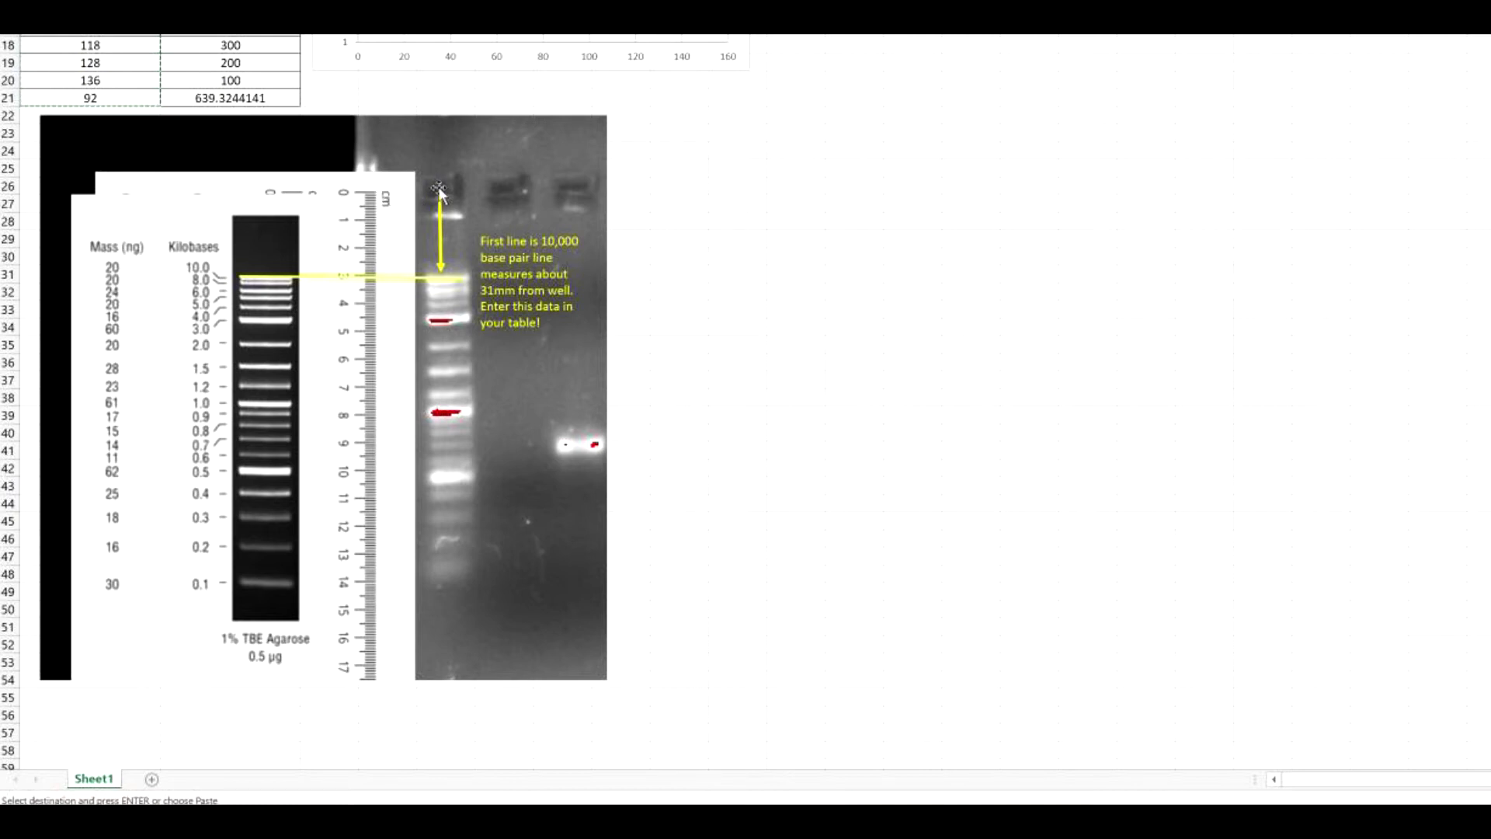
left_click_drag(439, 190, 440, 274)
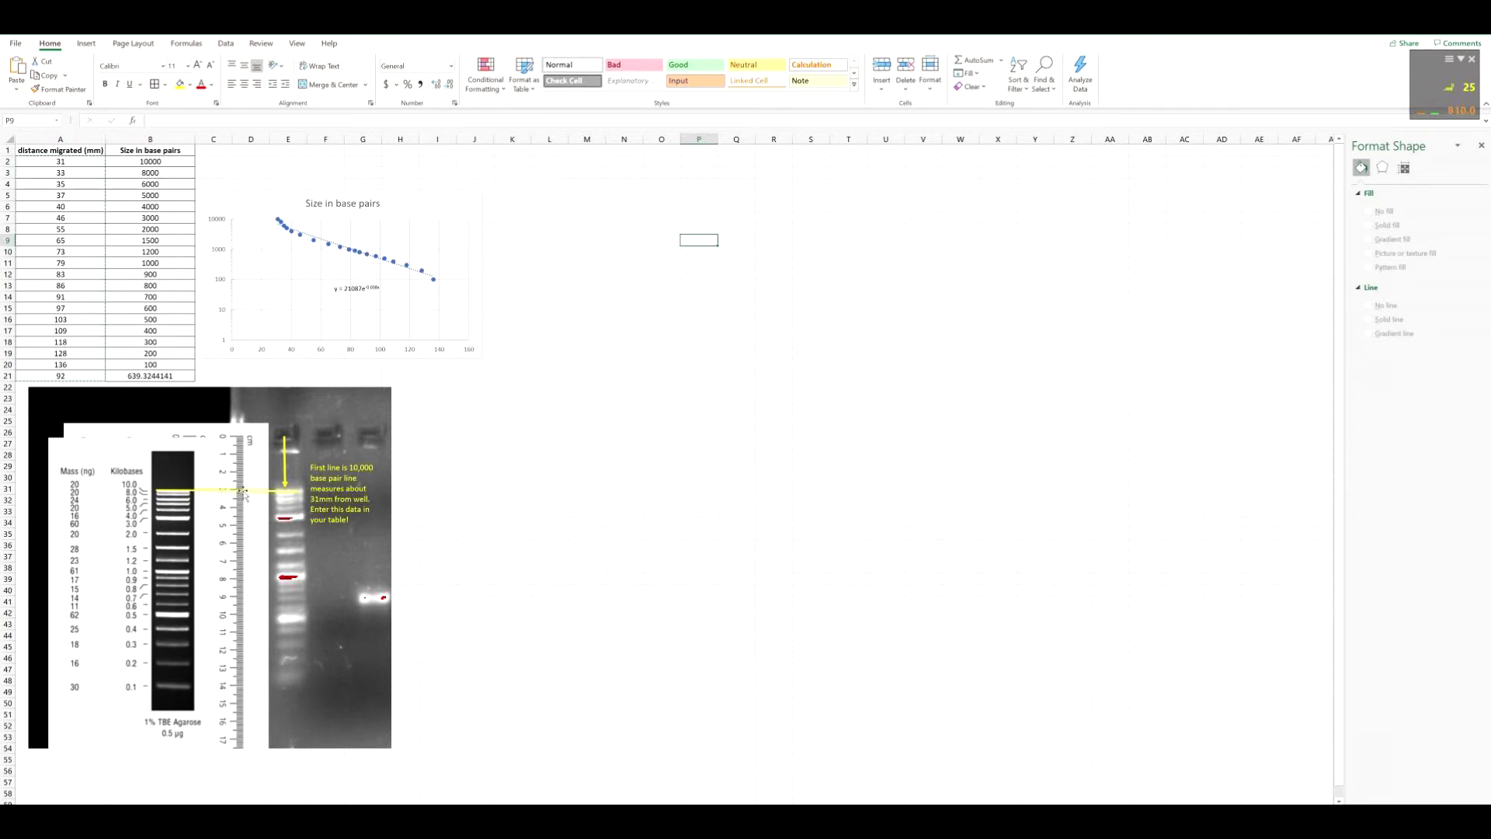
left_click(161, 164)
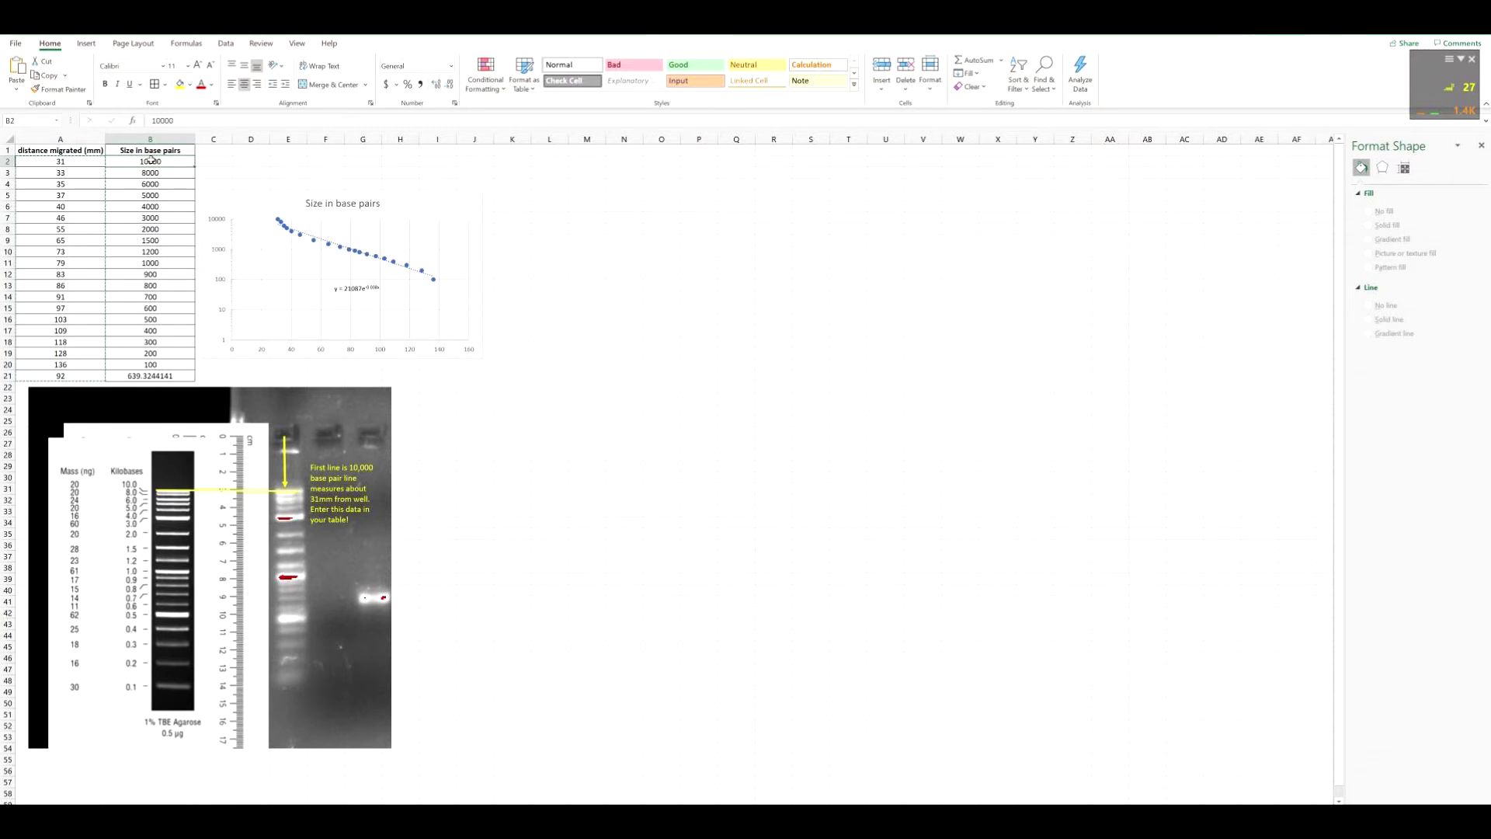
left_click(83, 163)
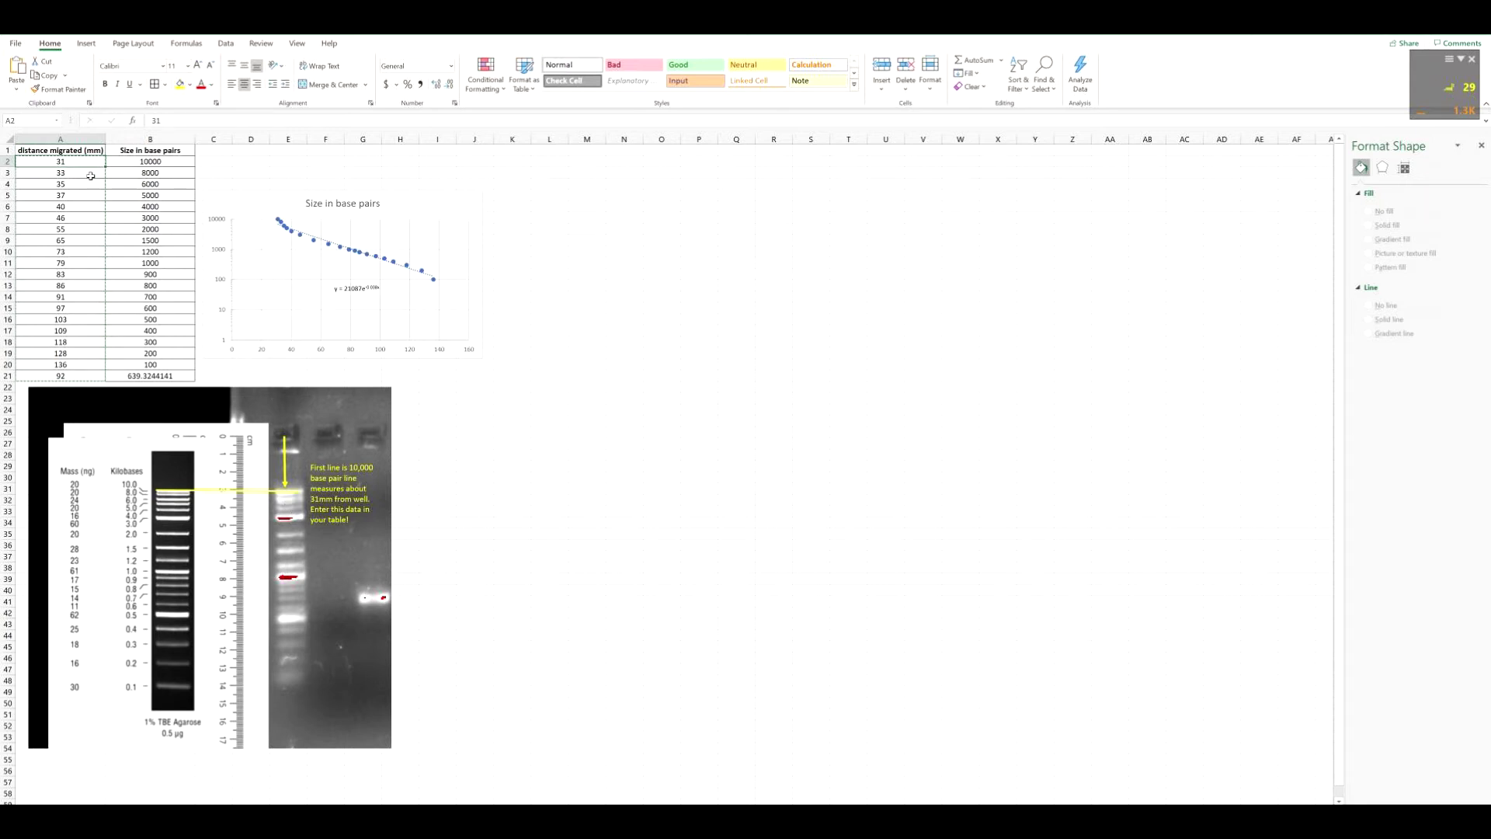
Step: Insert a plain scatter chart of A2:B20, plotting size in base pairs against distance
left_click_drag(79, 211, 86, 368)
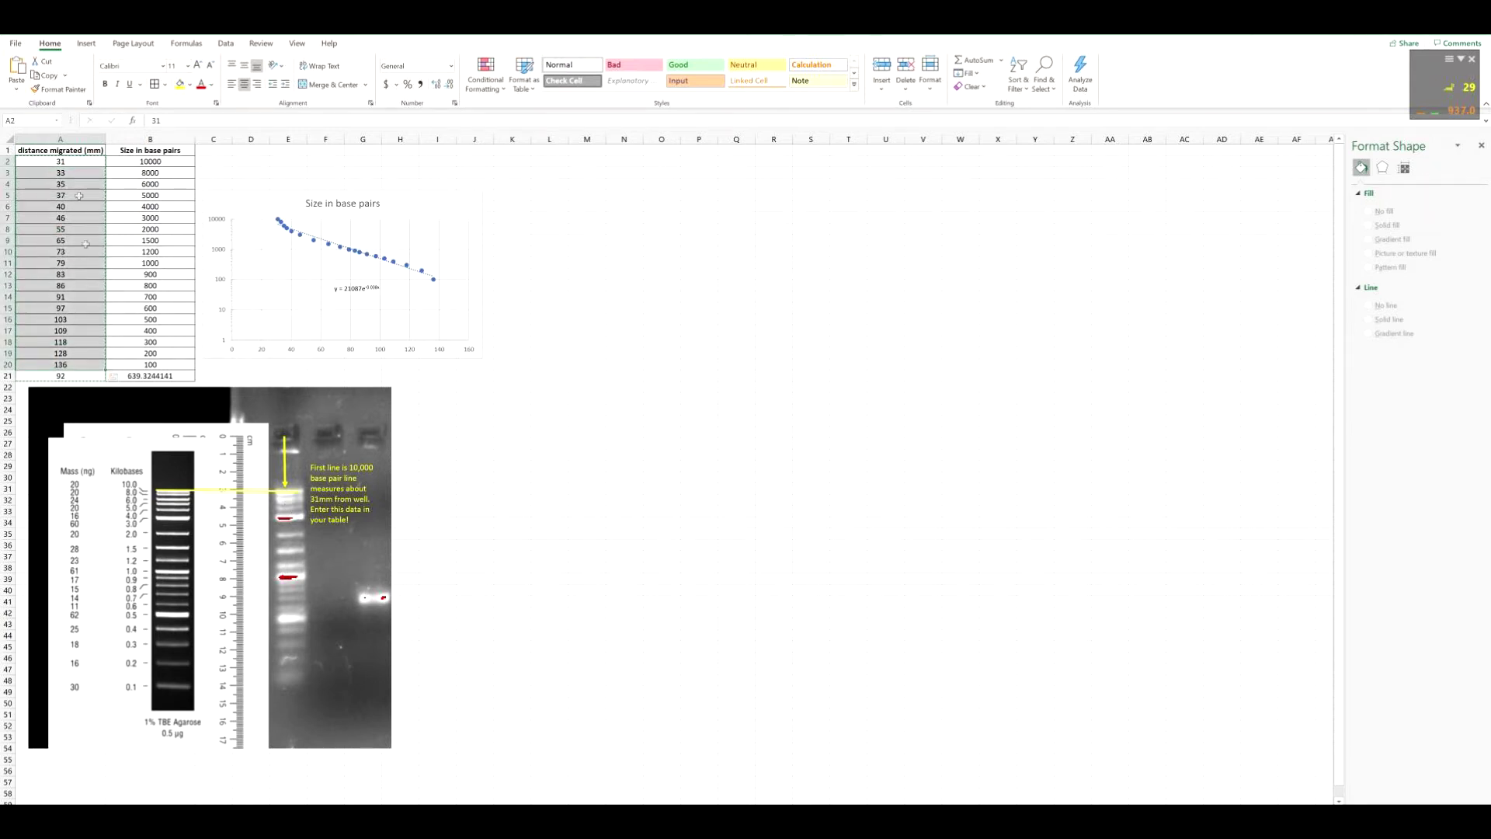
left_click(109, 363)
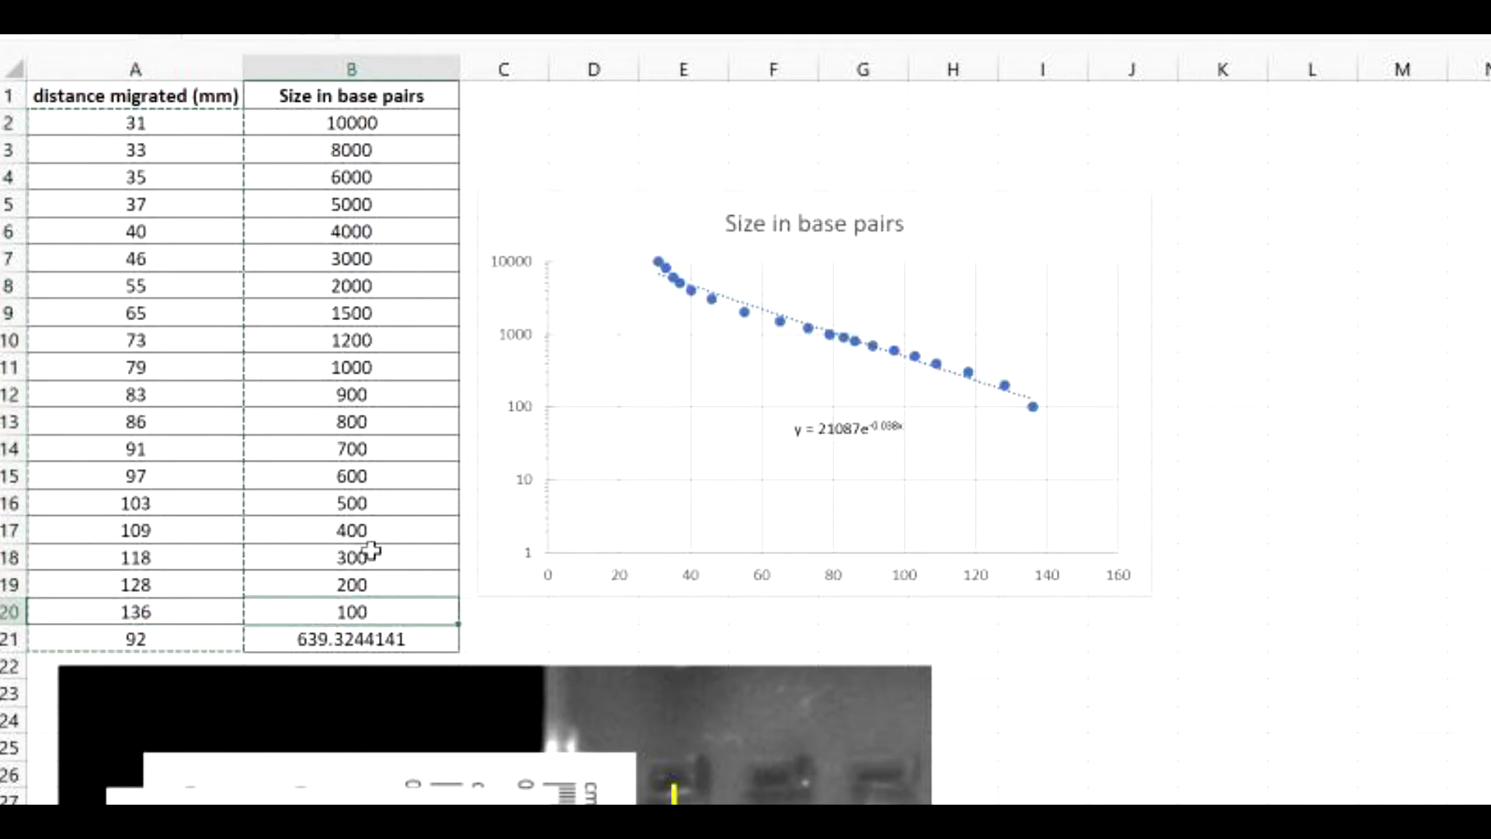
mouse_move(402, 612)
left_mouse_down()
mouse_move(352, 566)
mouse_move(231, 373)
mouse_move(136, 117)
left_mouse_up()
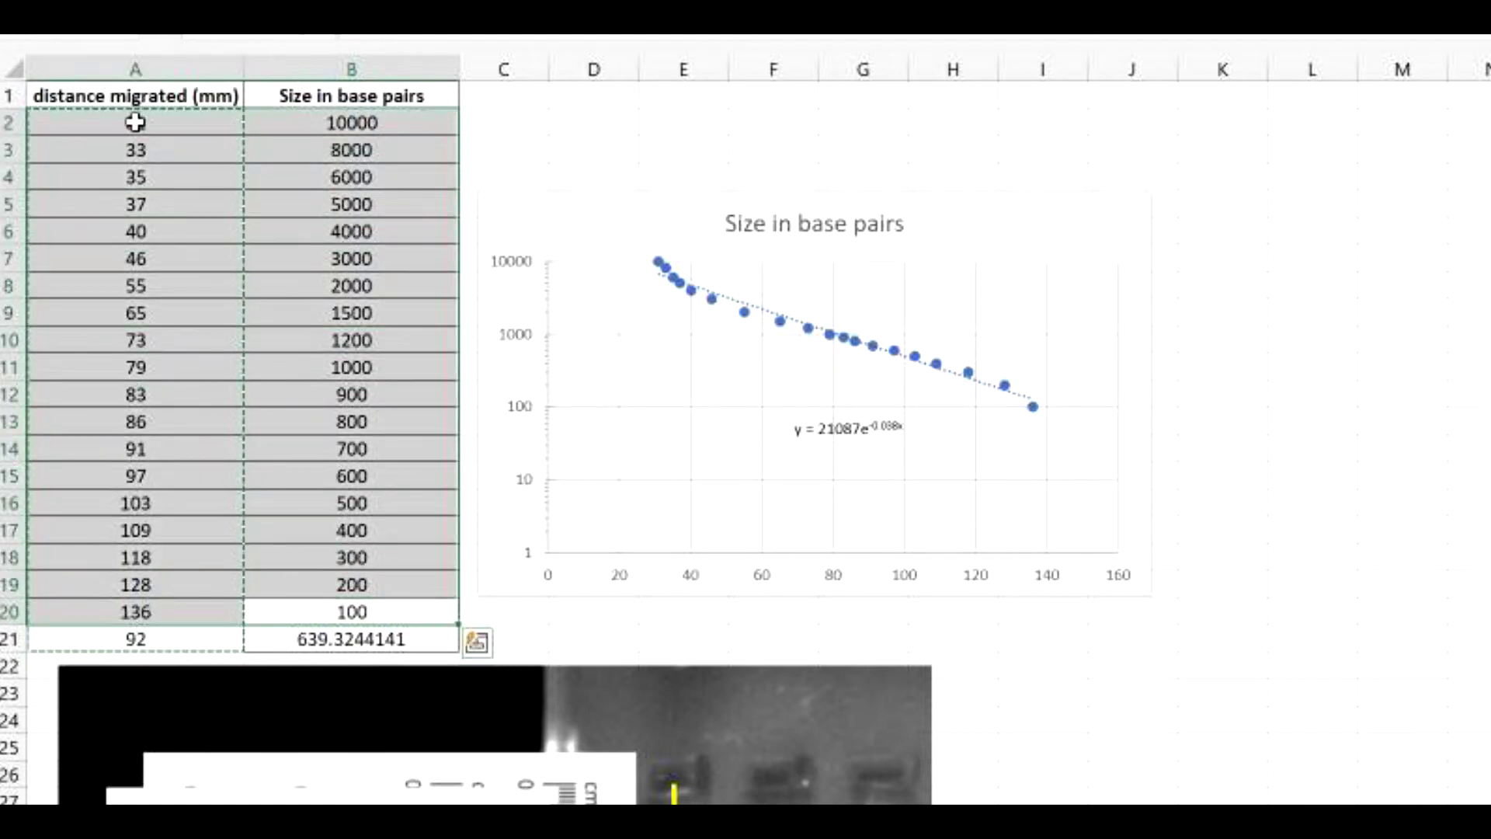
left_click(86, 45)
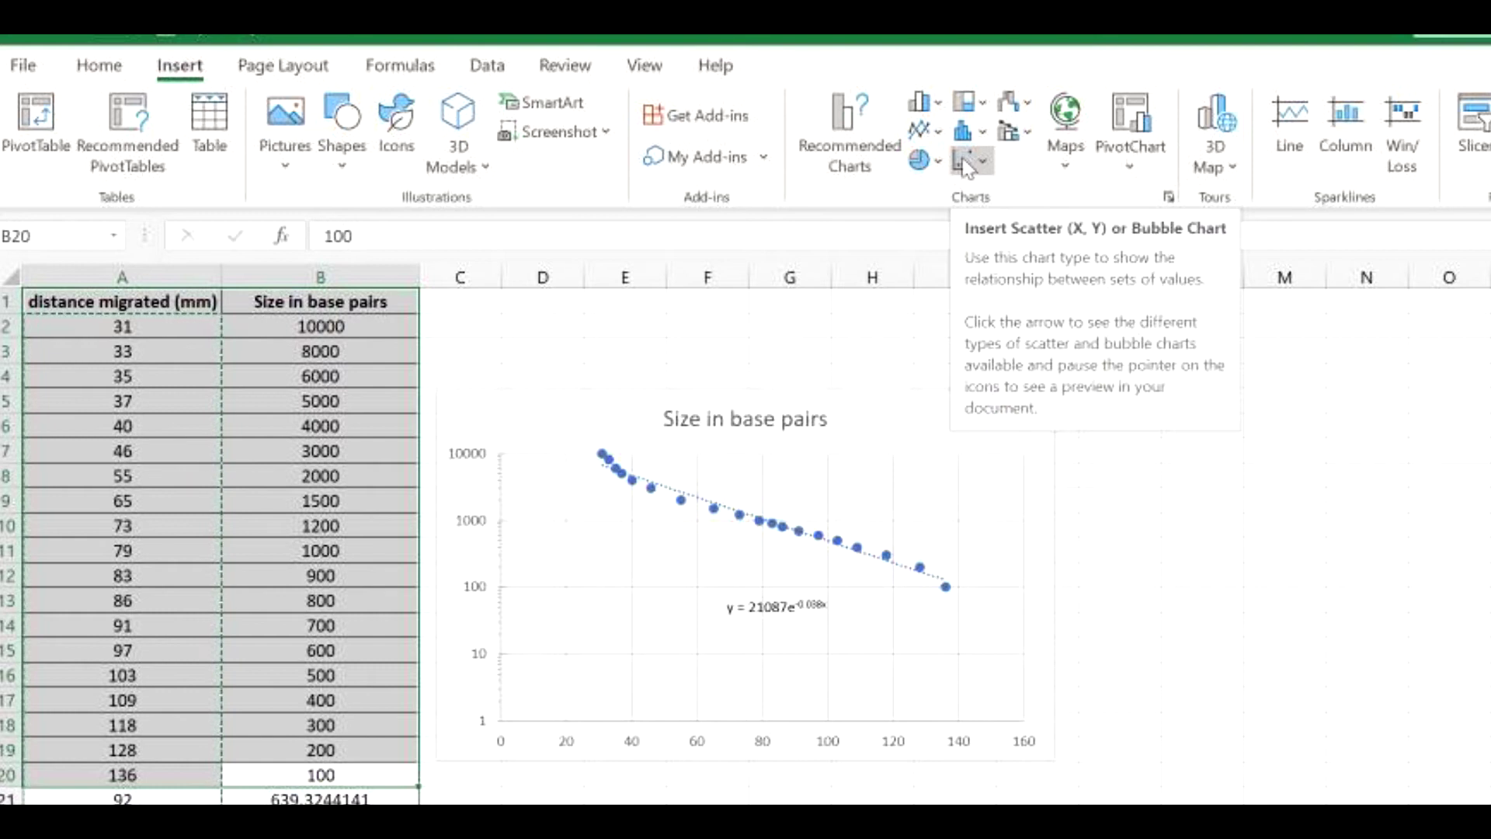
left_click(983, 161)
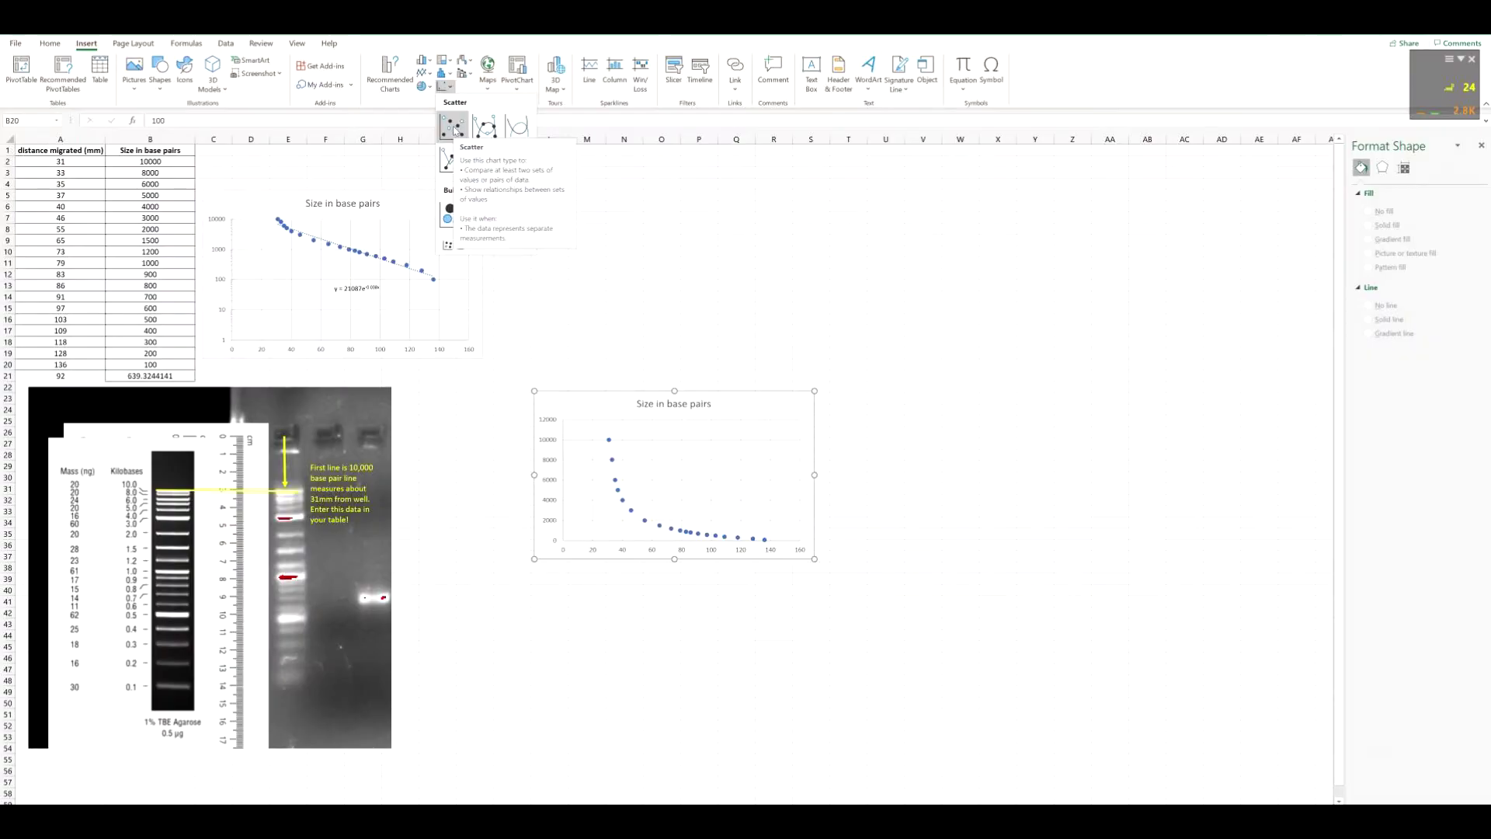
left_click(455, 128)
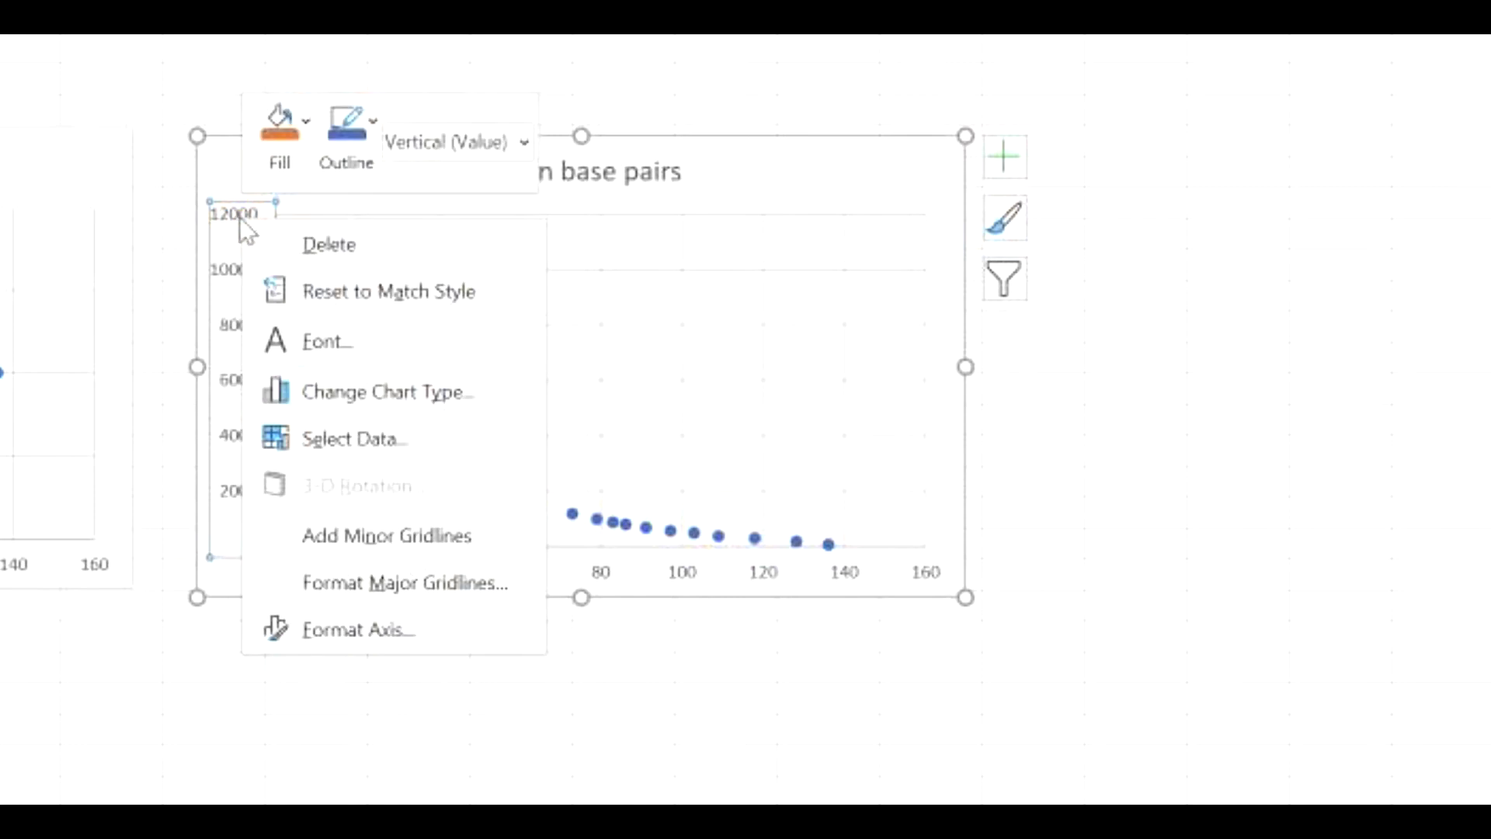
Step: Make the new chart's vertical axis logarithmic, running from 1 to 10000
left_click(355, 637)
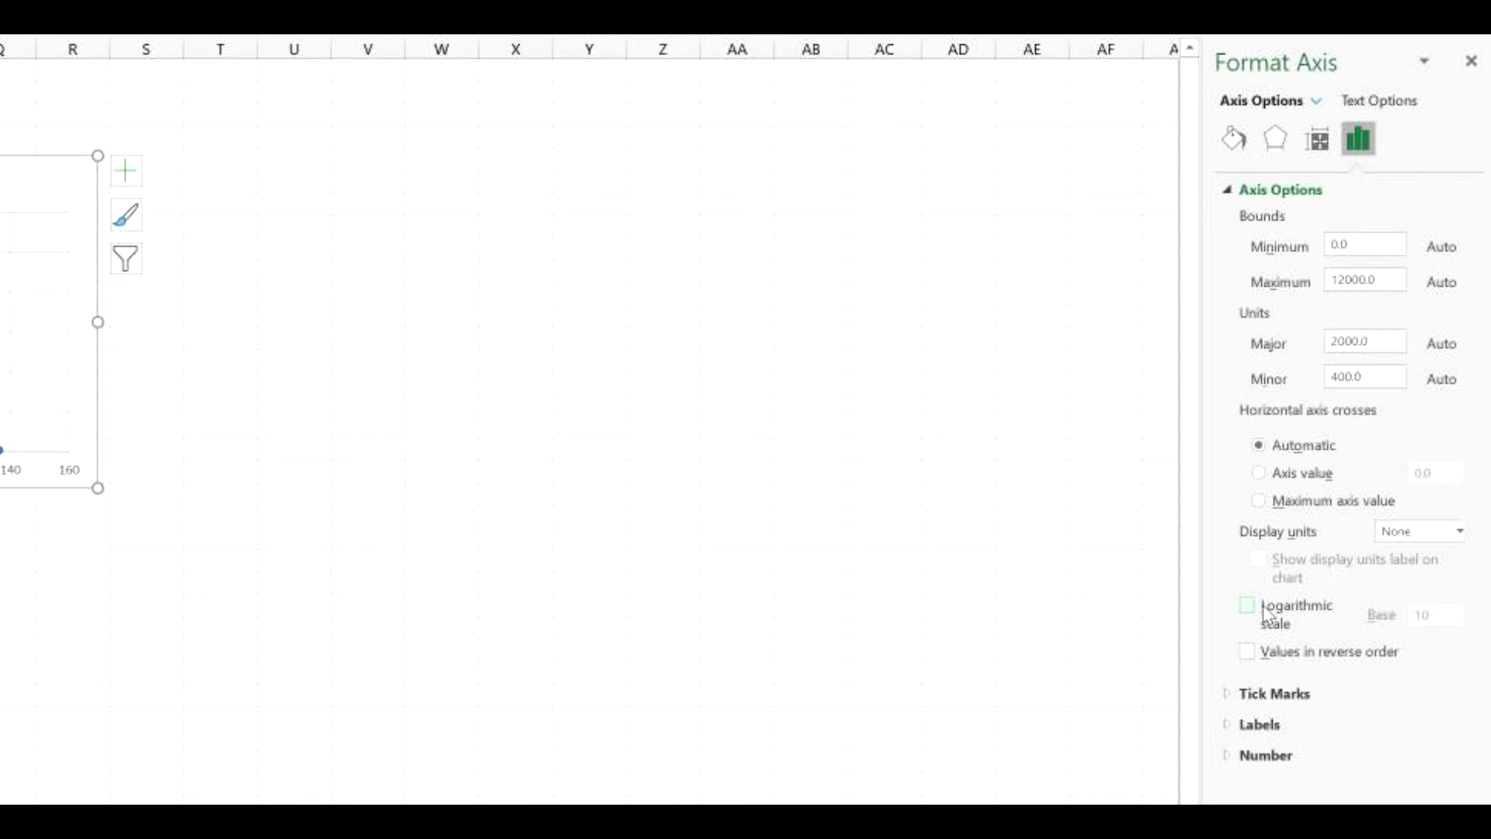
left_click(1263, 613)
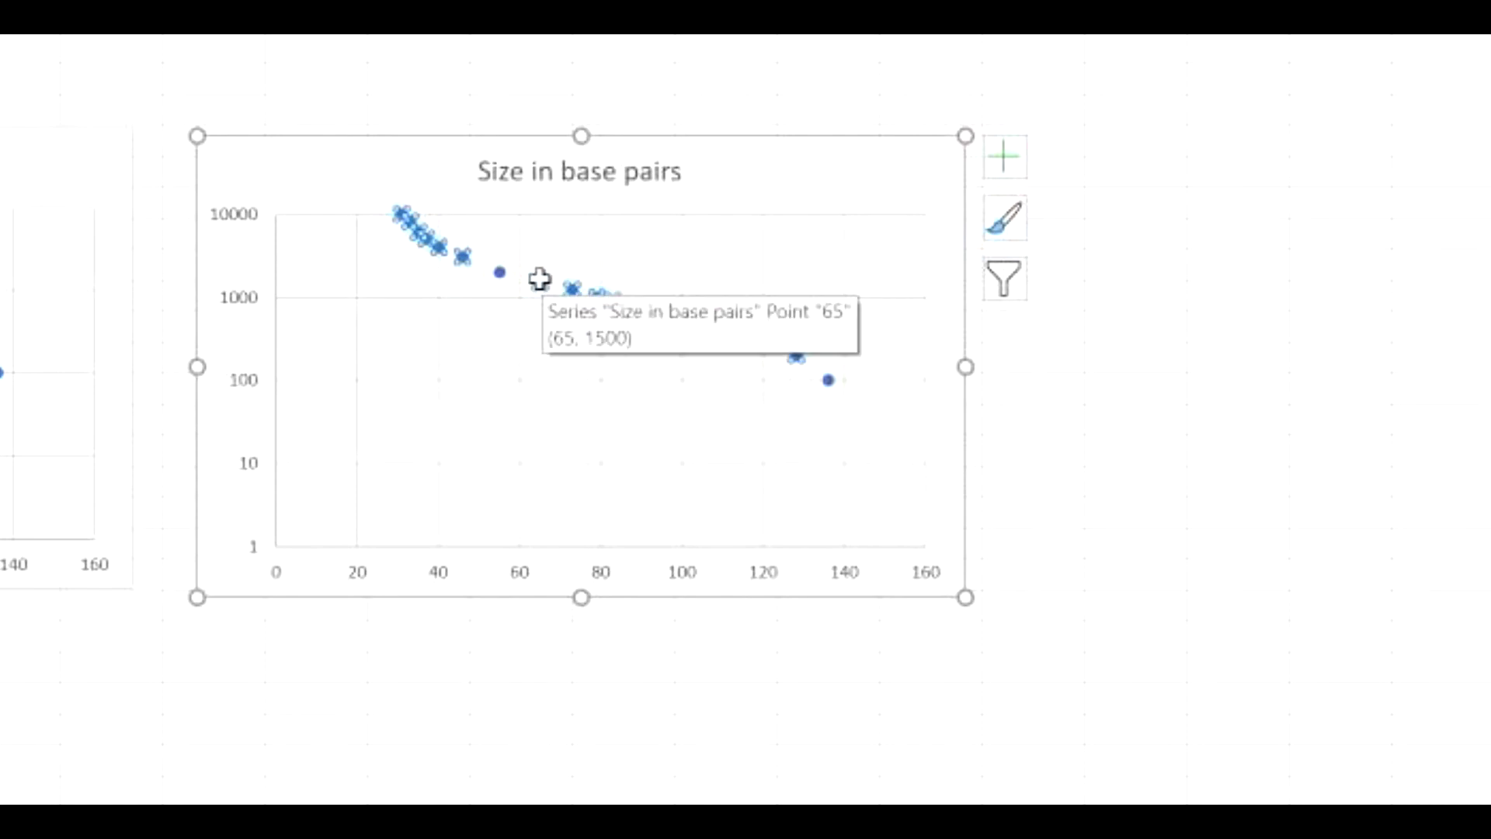
Step: Add an exponential trendline to the second chart's data series and display its equation
right_click(542, 285)
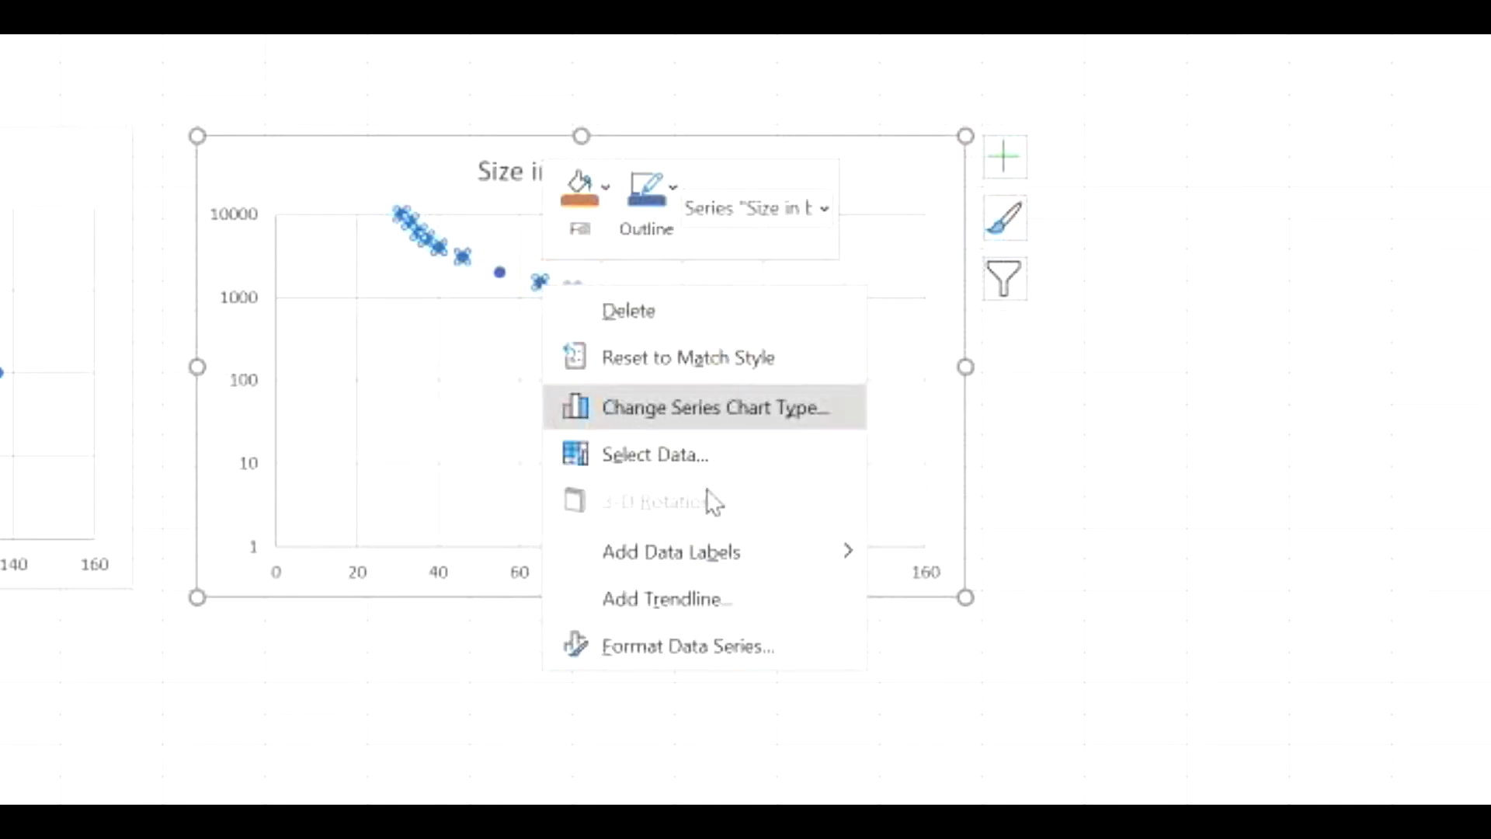
left_click(699, 598)
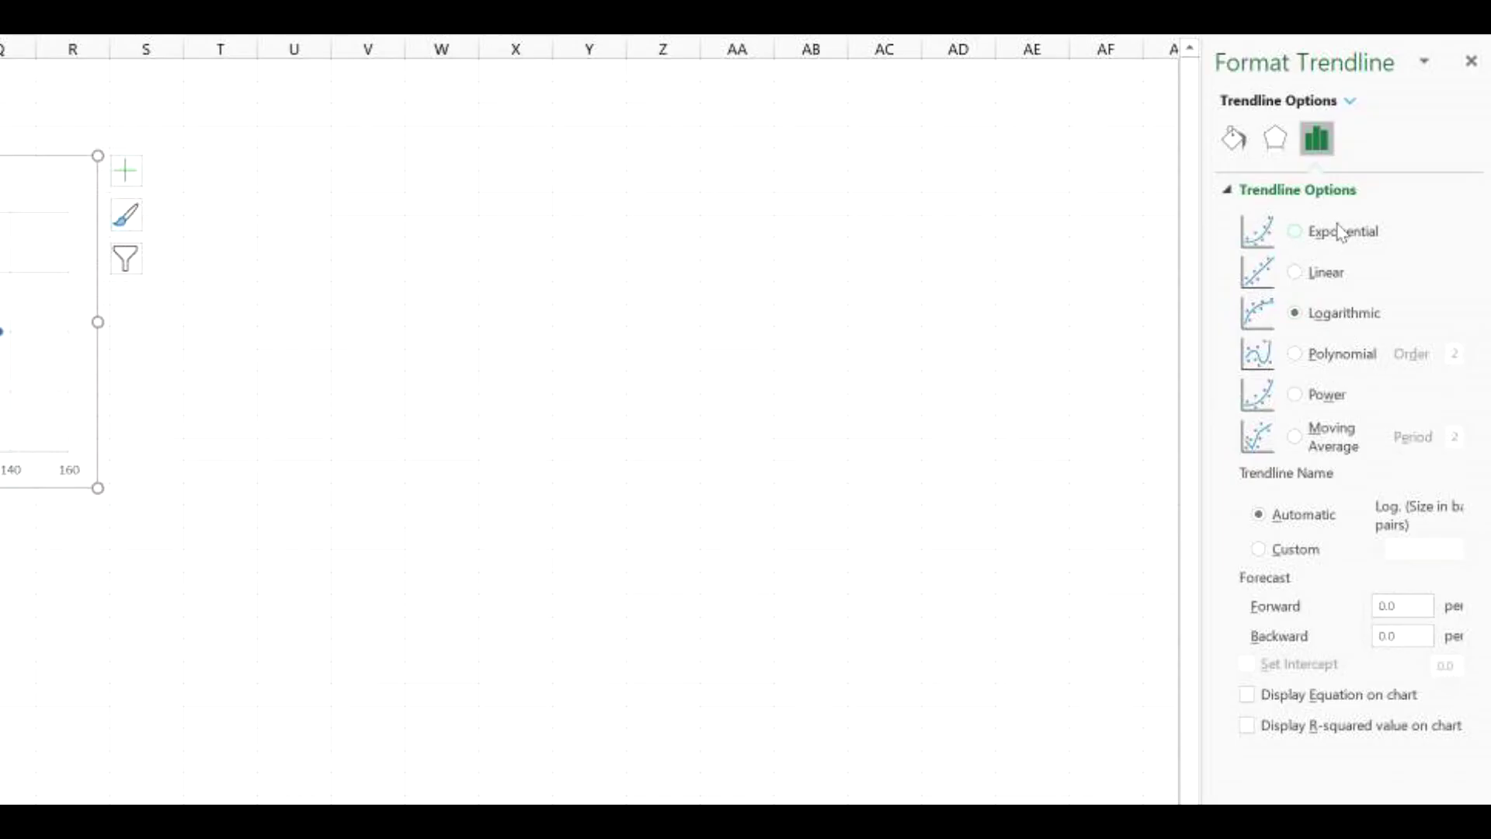
left_click(1330, 241)
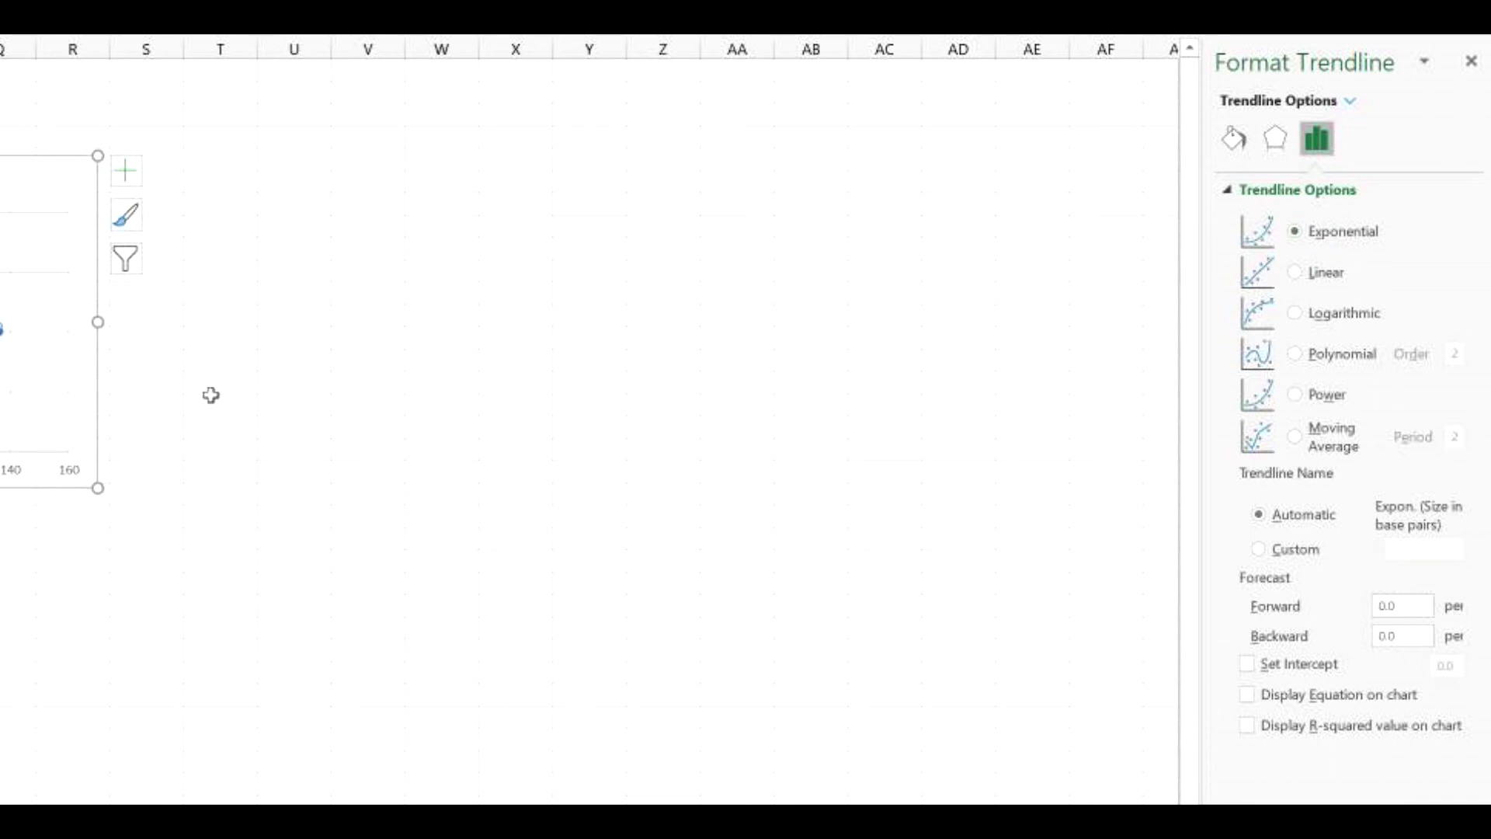
left_click(1300, 698)
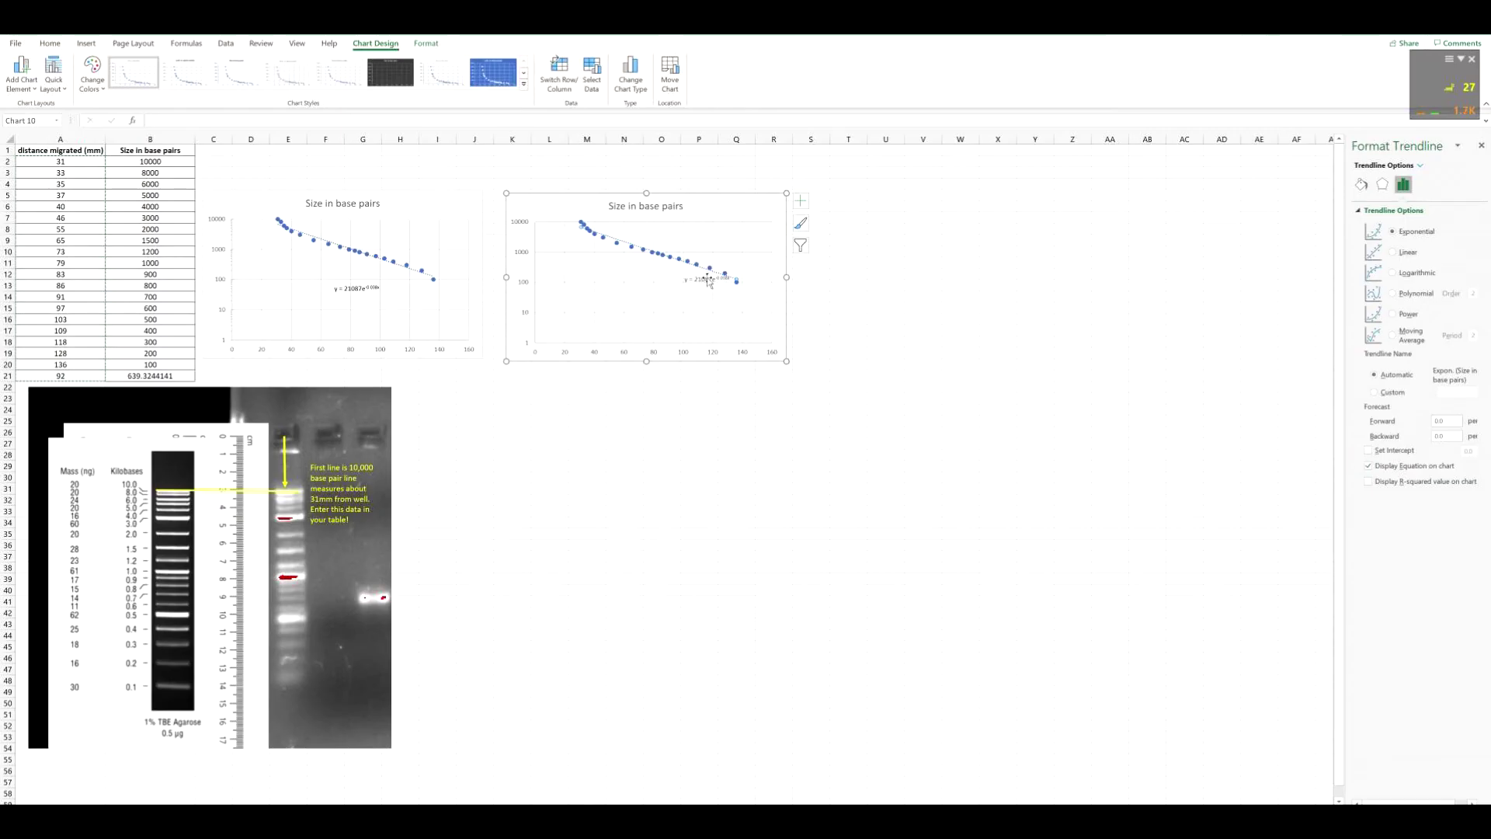
left_click_drag(709, 281, 683, 291)
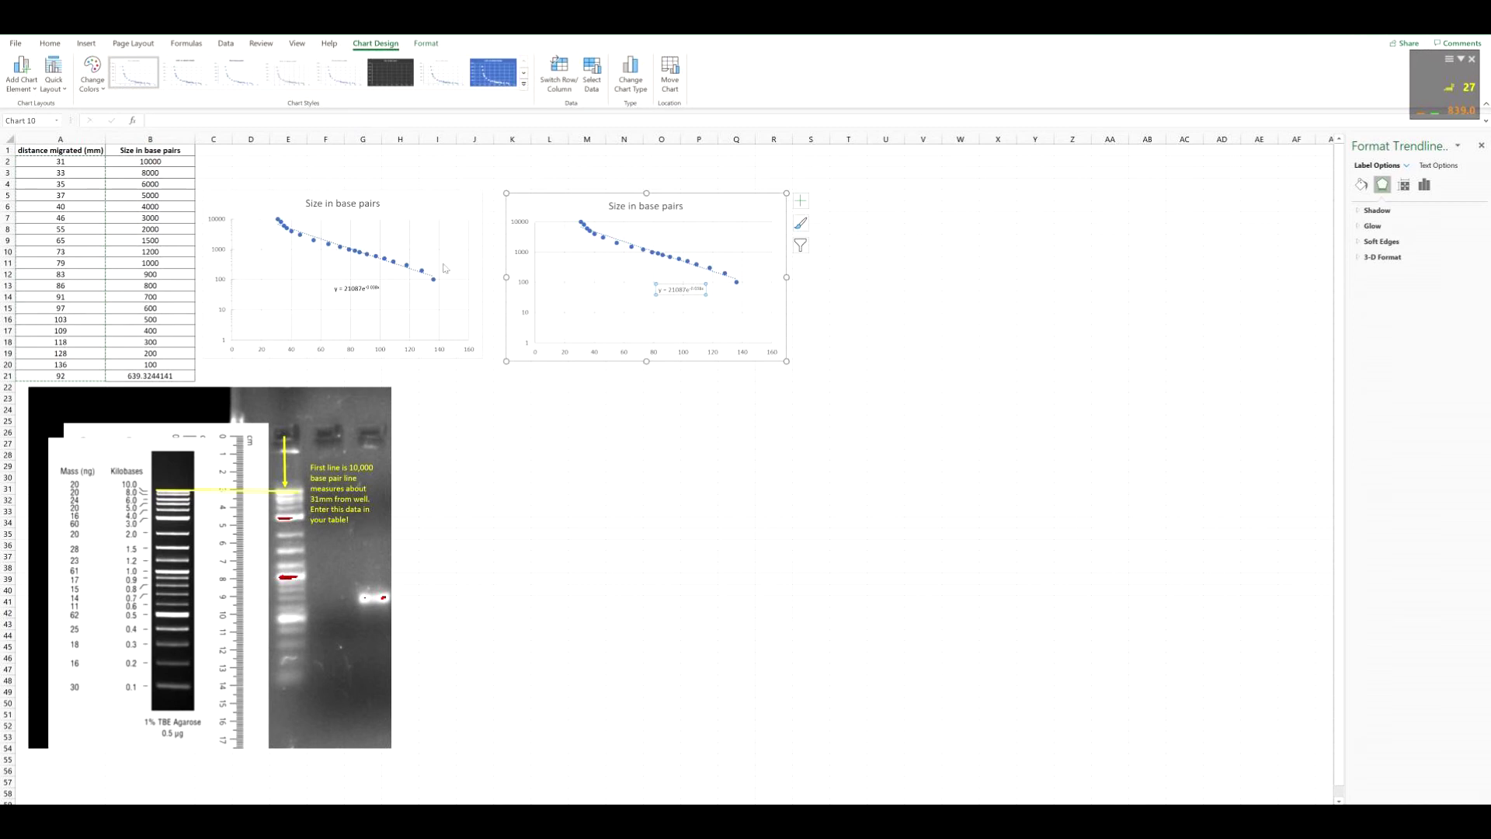
left_click(548, 214)
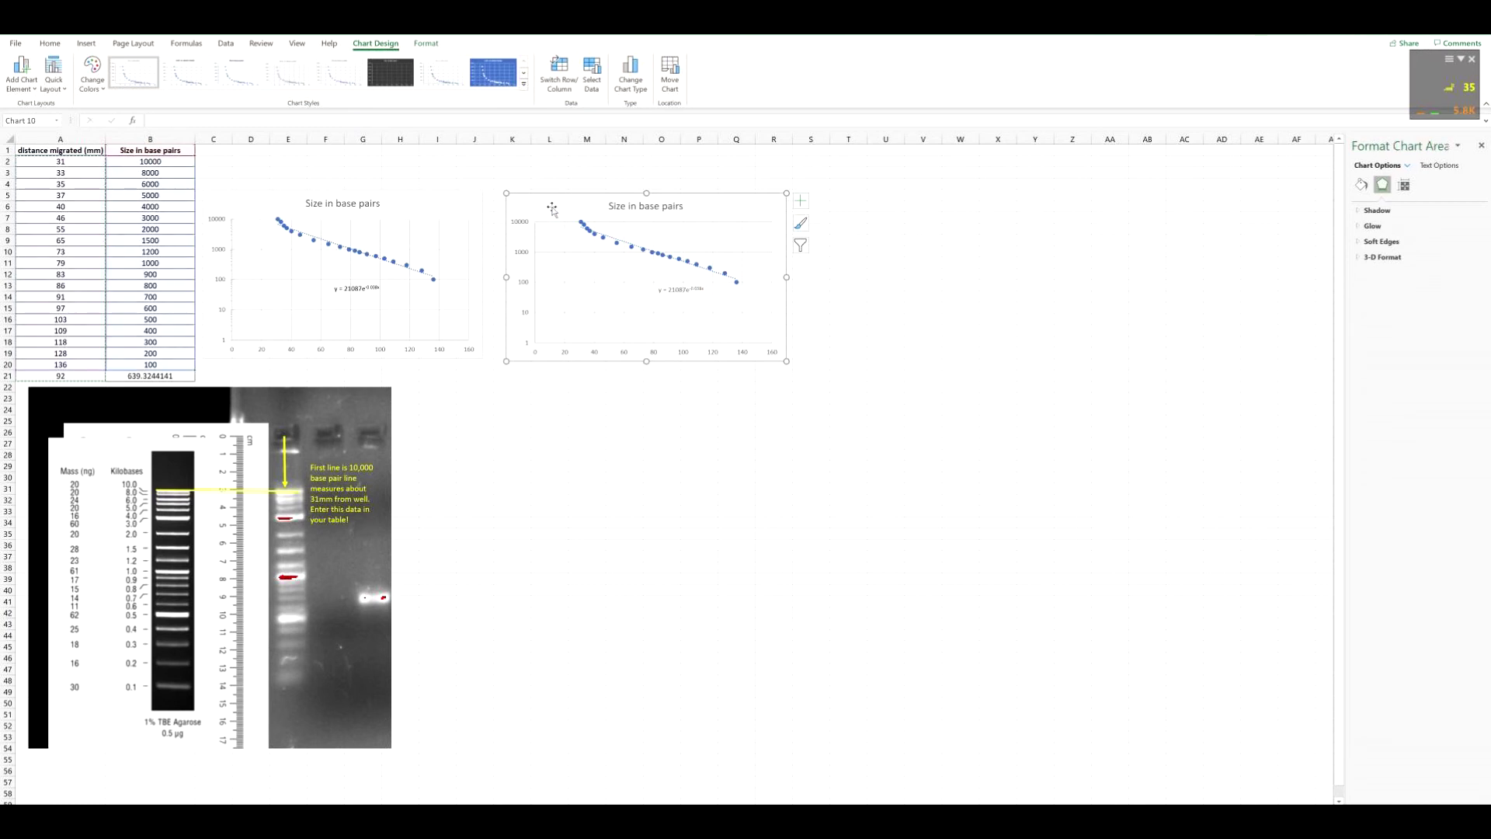
key("Delete")
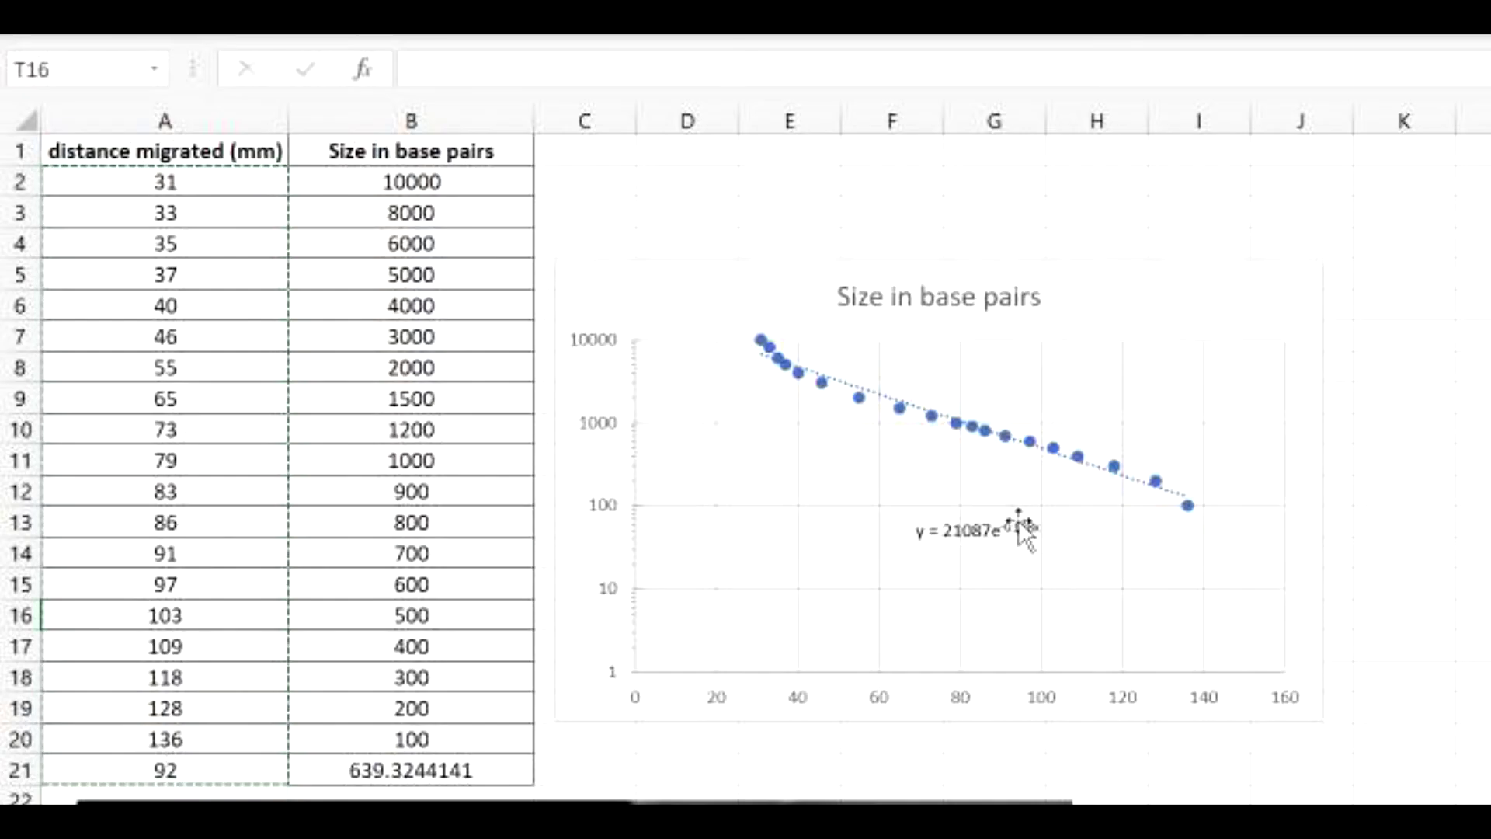
left_click(988, 528)
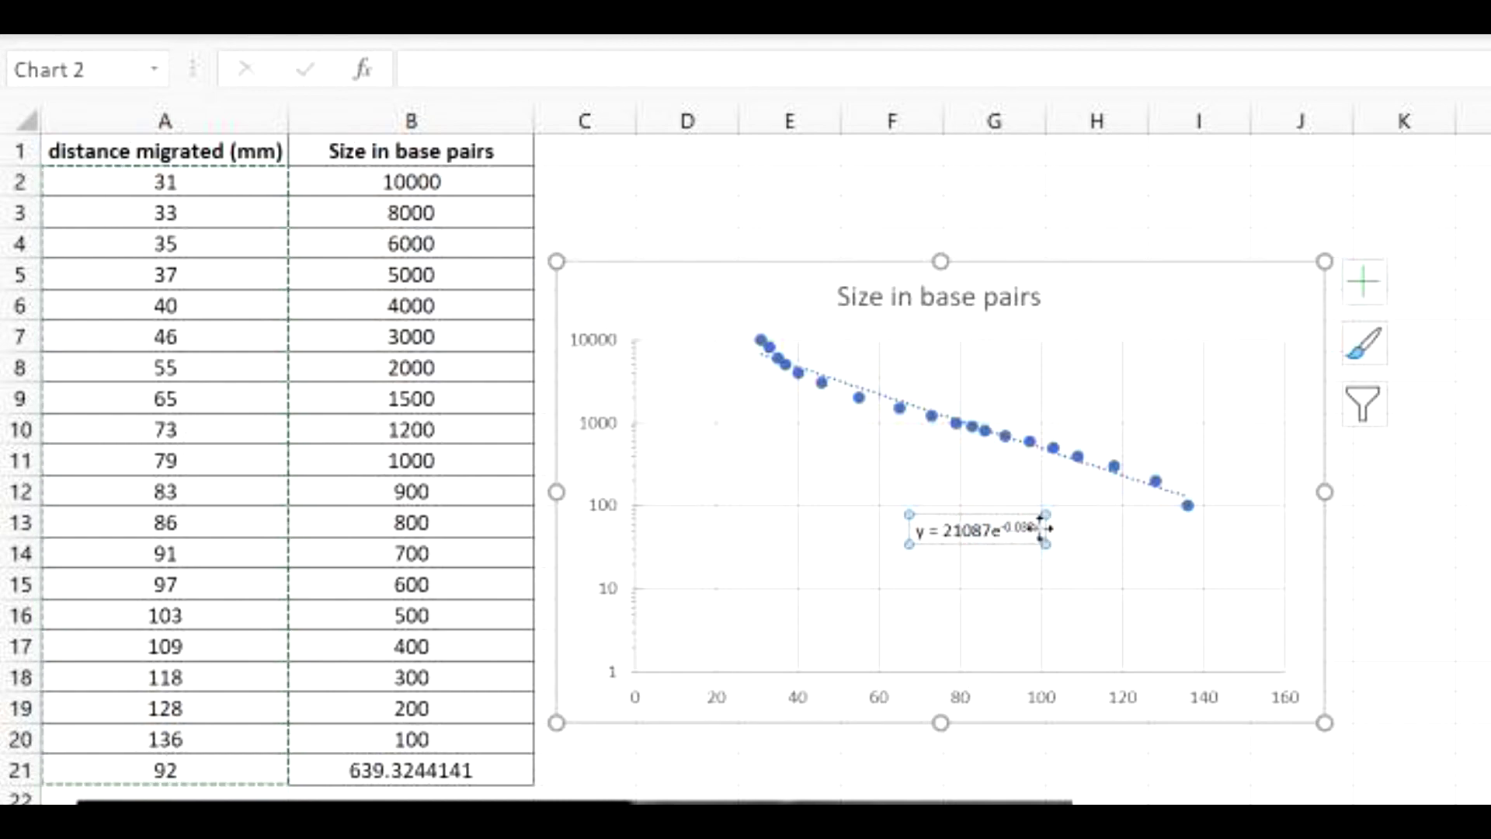
left_click_drag(1040, 530, 849, 549)
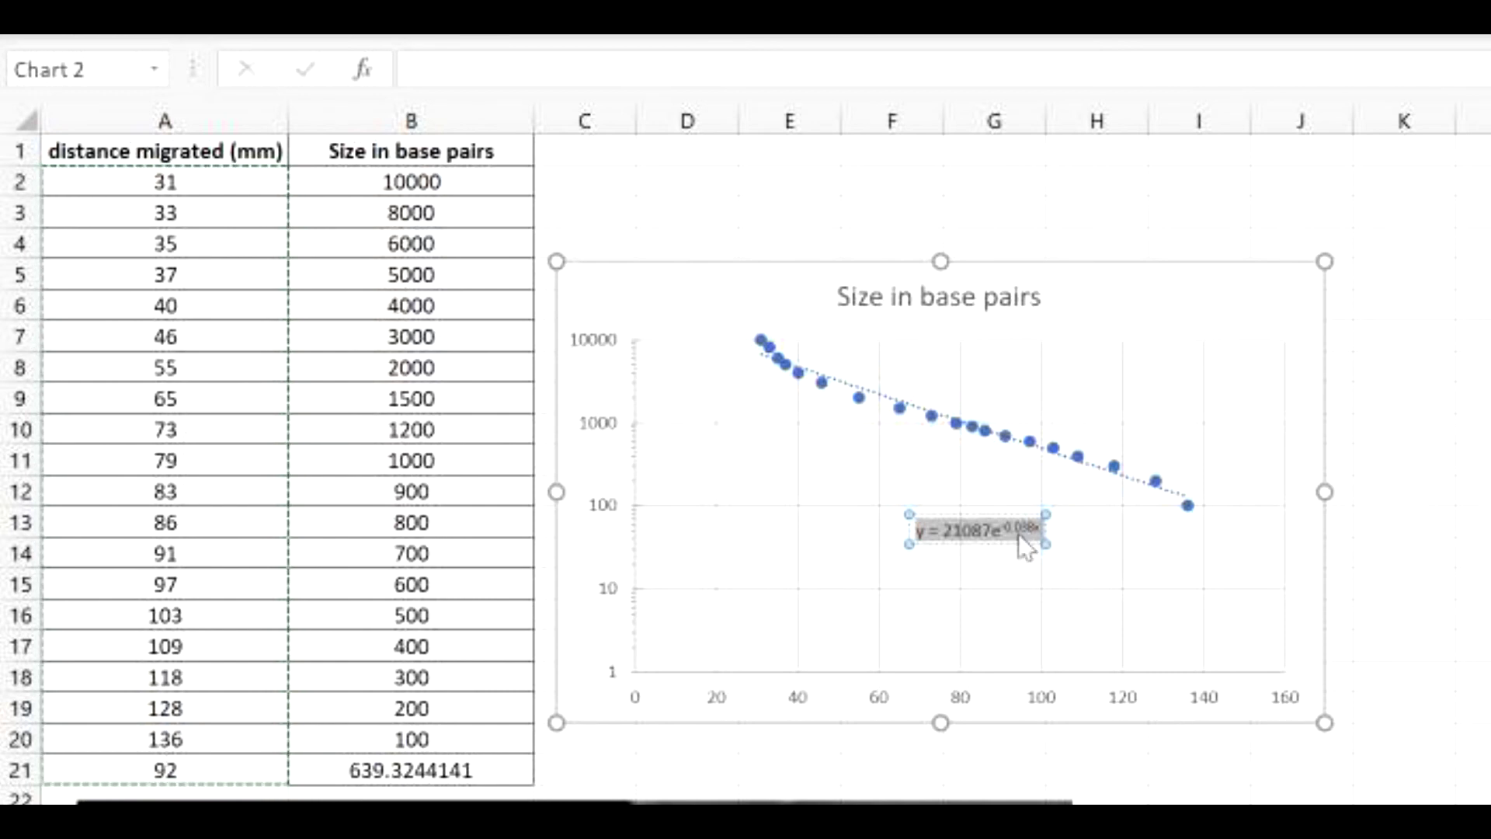
left_click(421, 770)
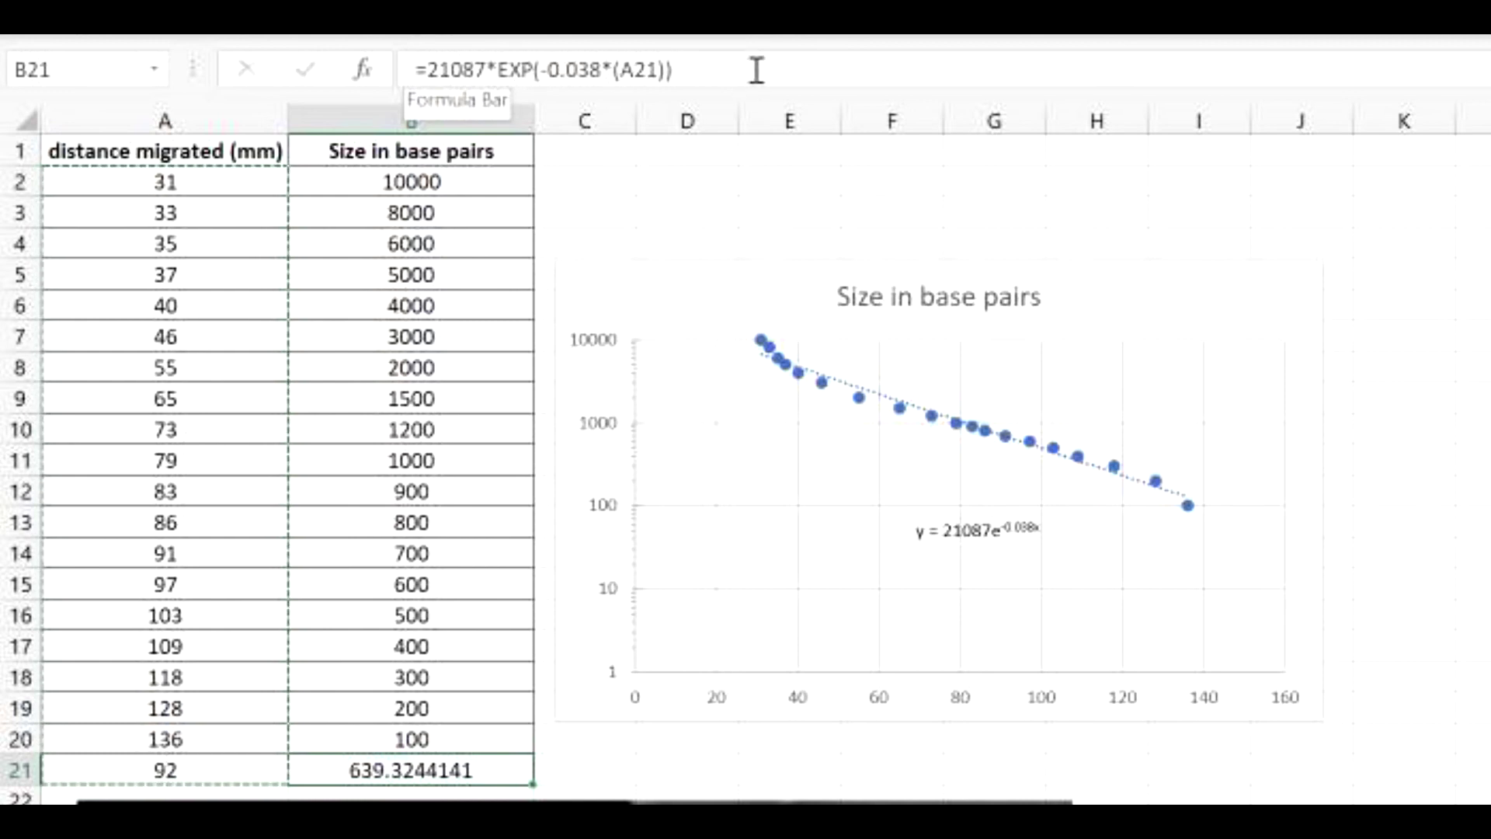
left_click(420, 70)
left_click_drag(419, 70, 699, 71)
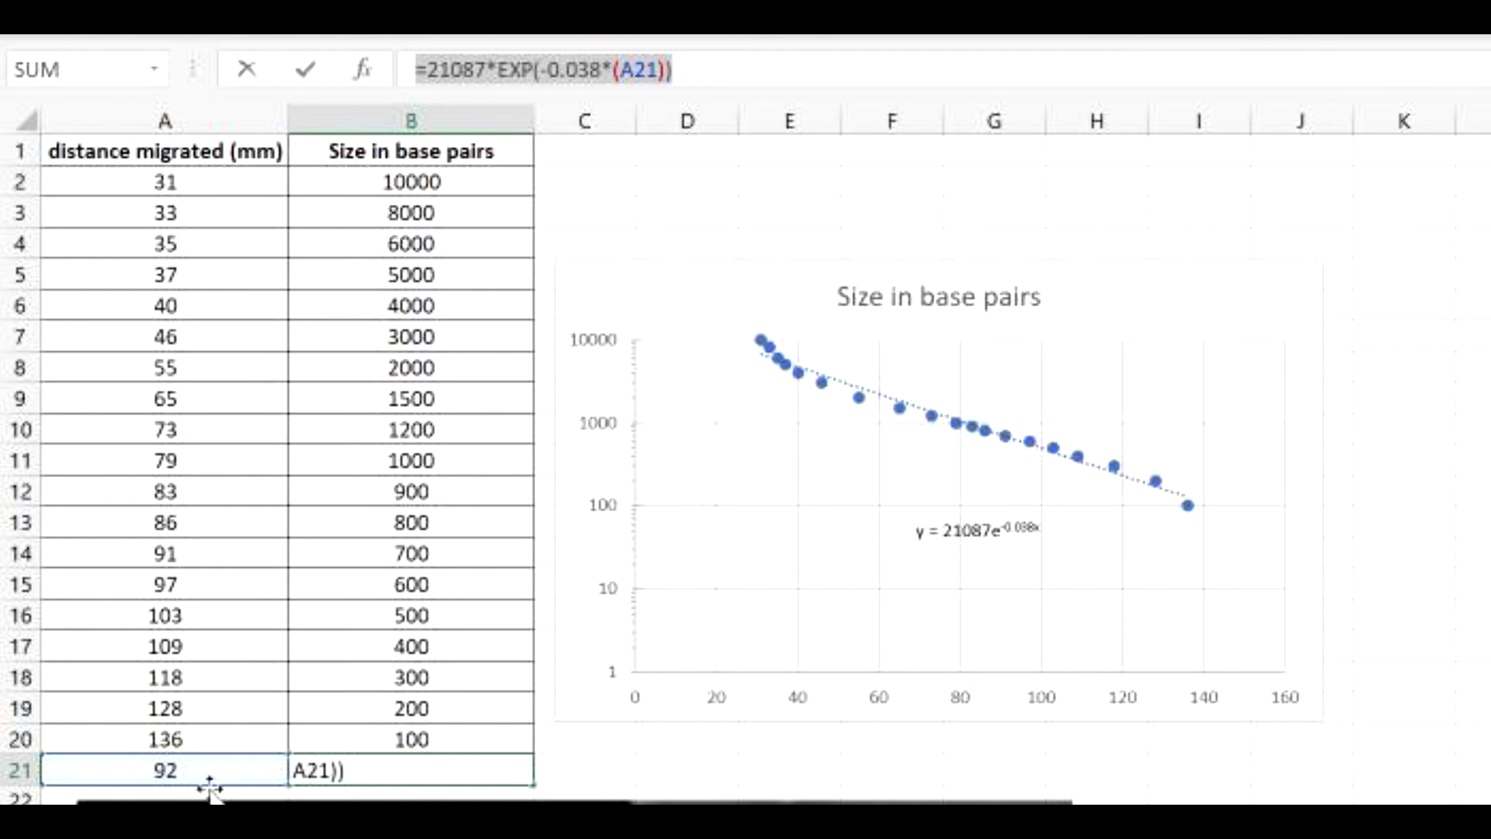
left_click(186, 769)
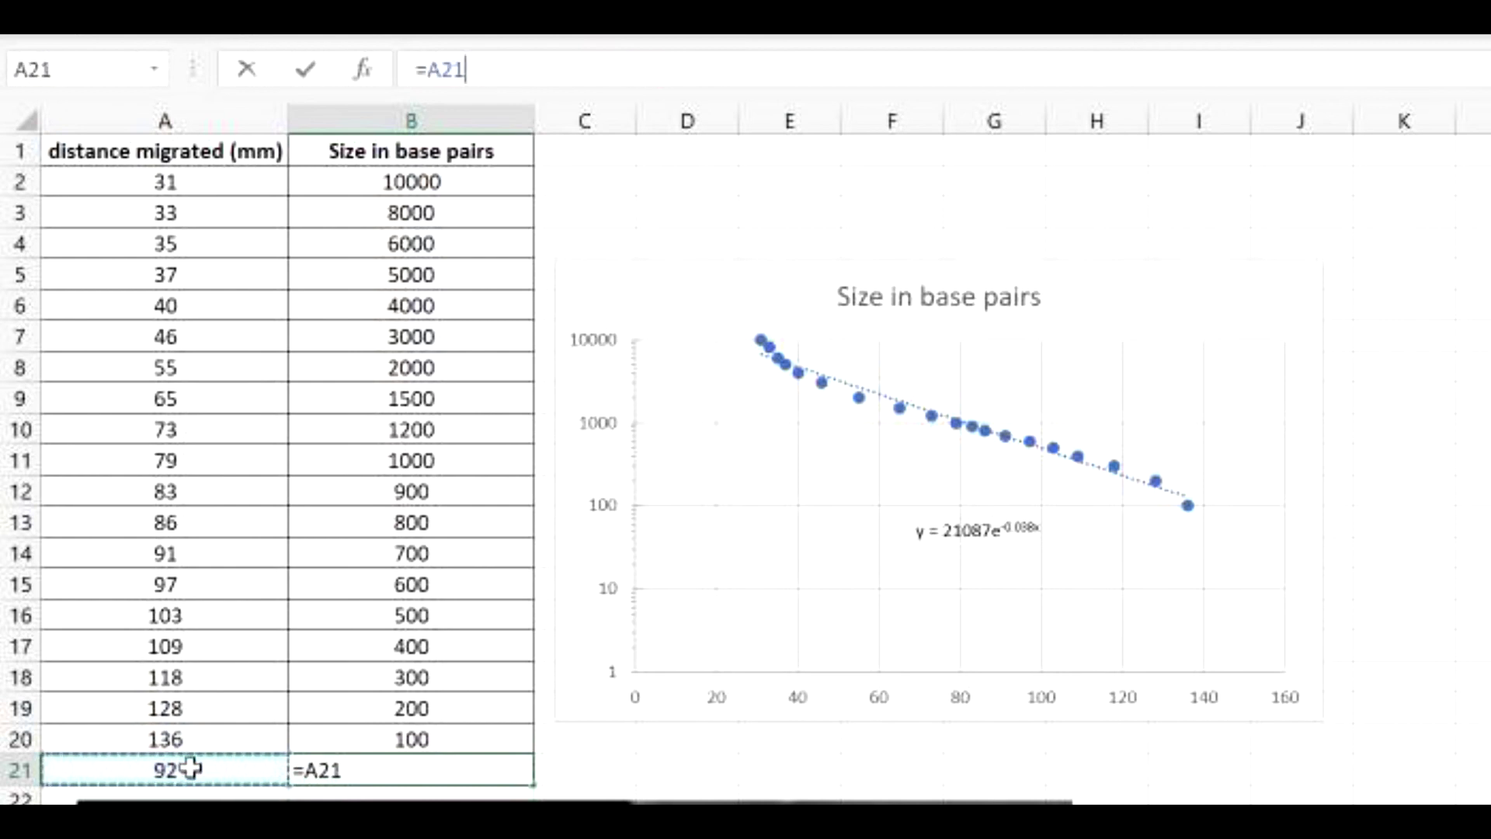
key("ctrl+z")
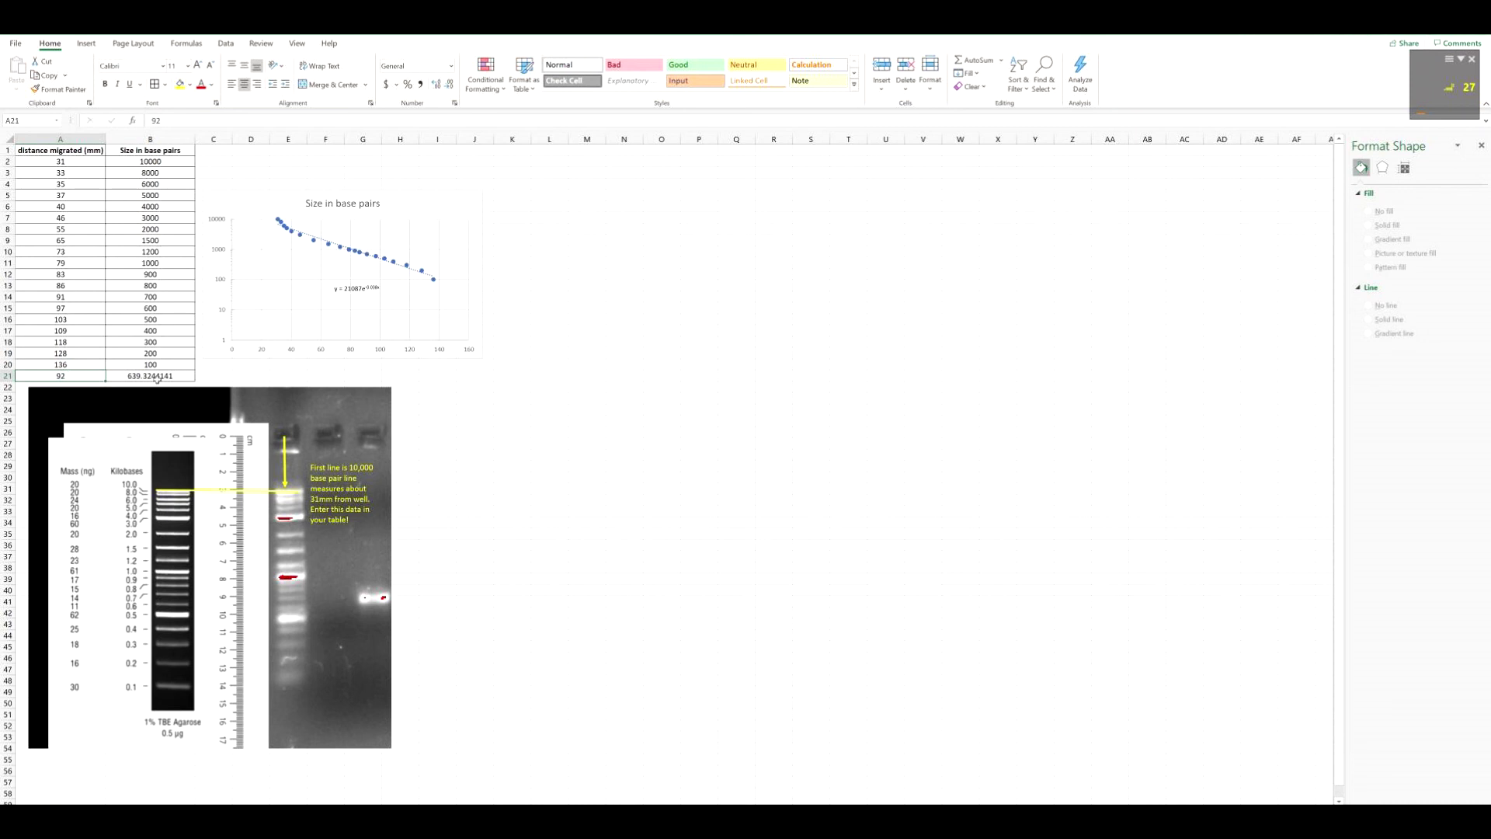
Step: Enter a test distance of 55 in A21 and check B21's recalculated base-pair size
left_click(157, 378)
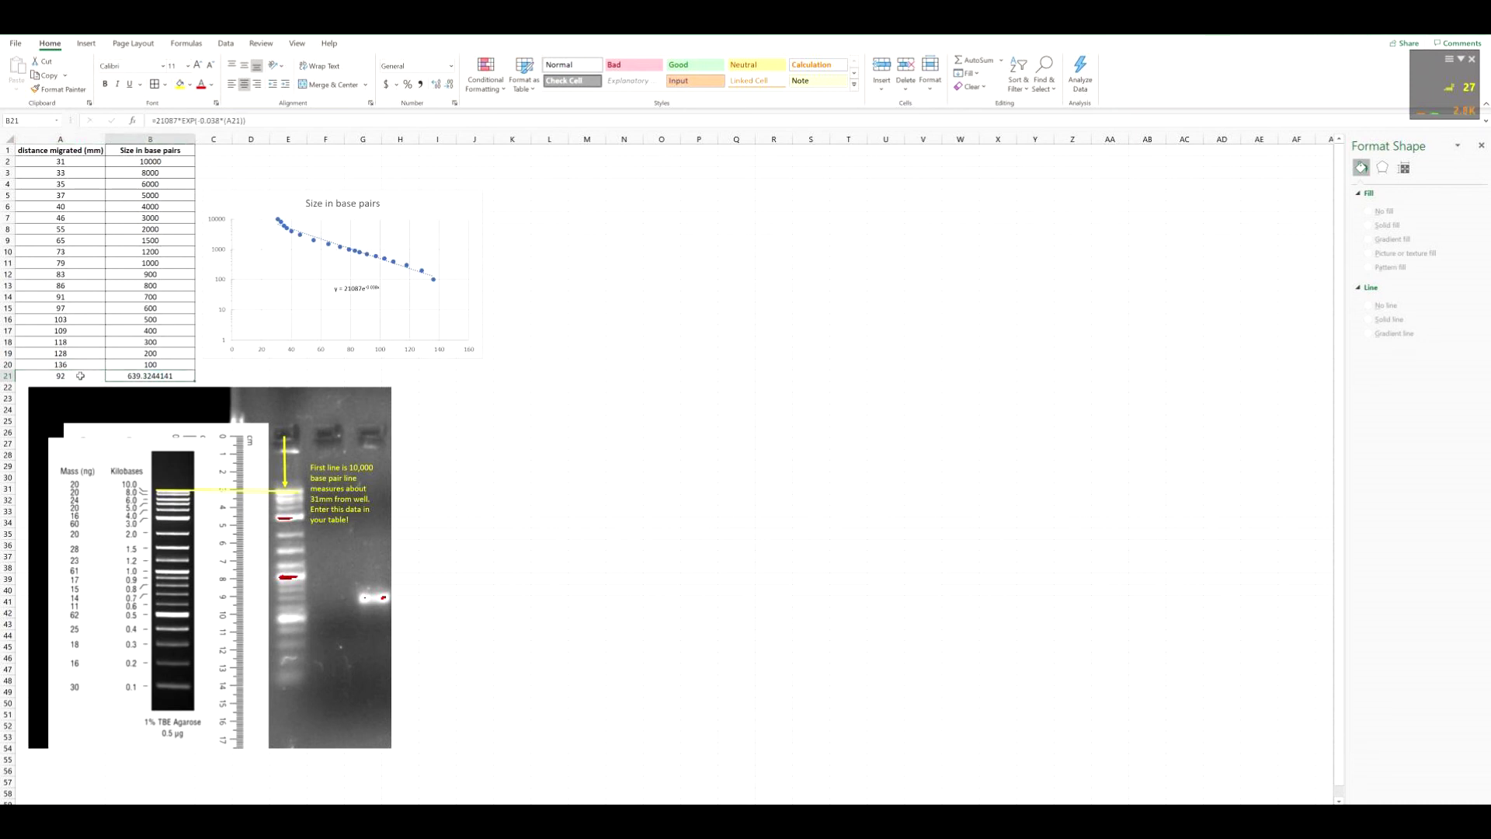
left_click(80, 376)
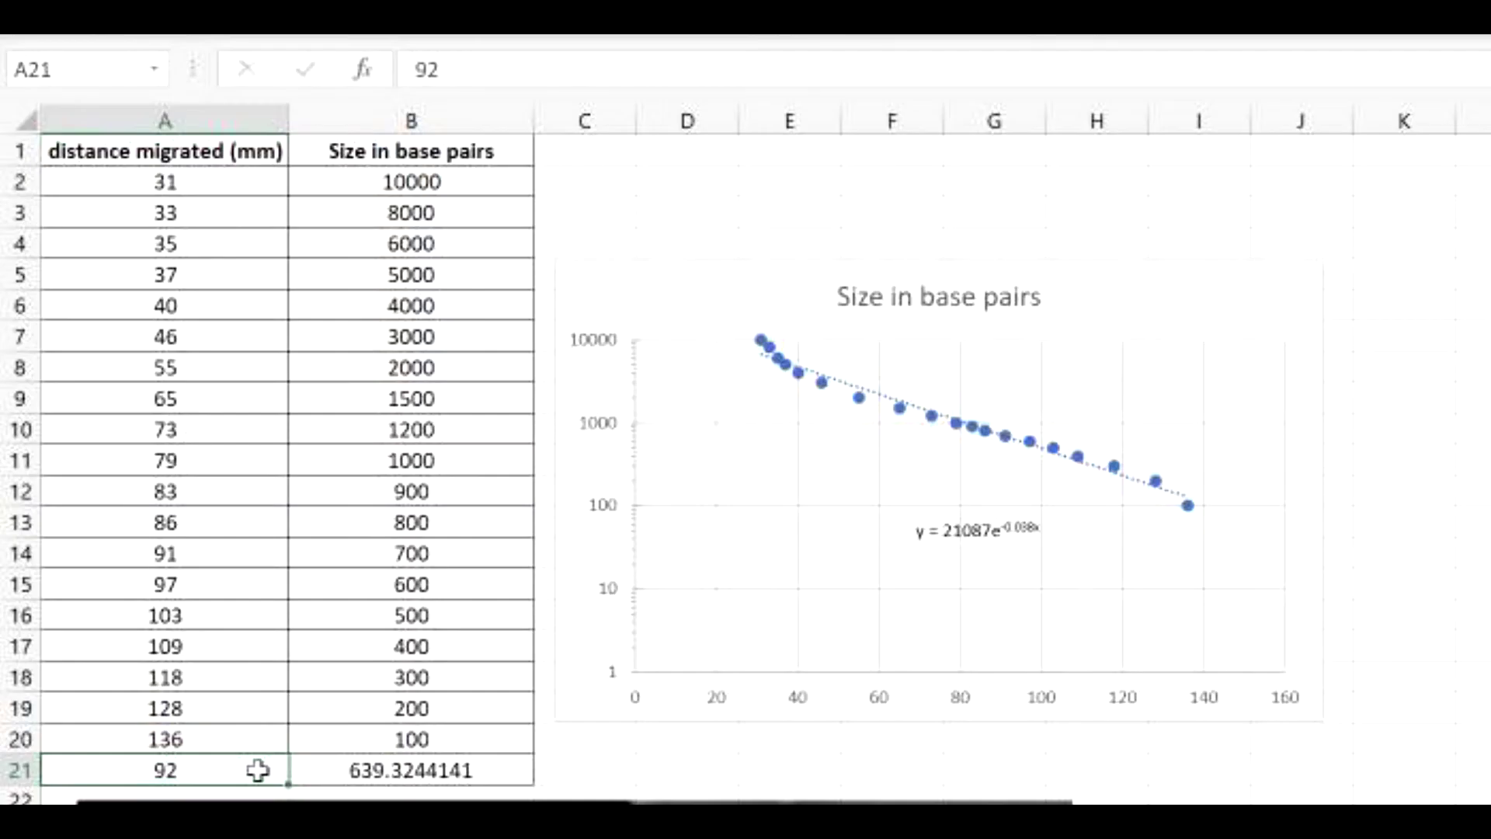
type("55")
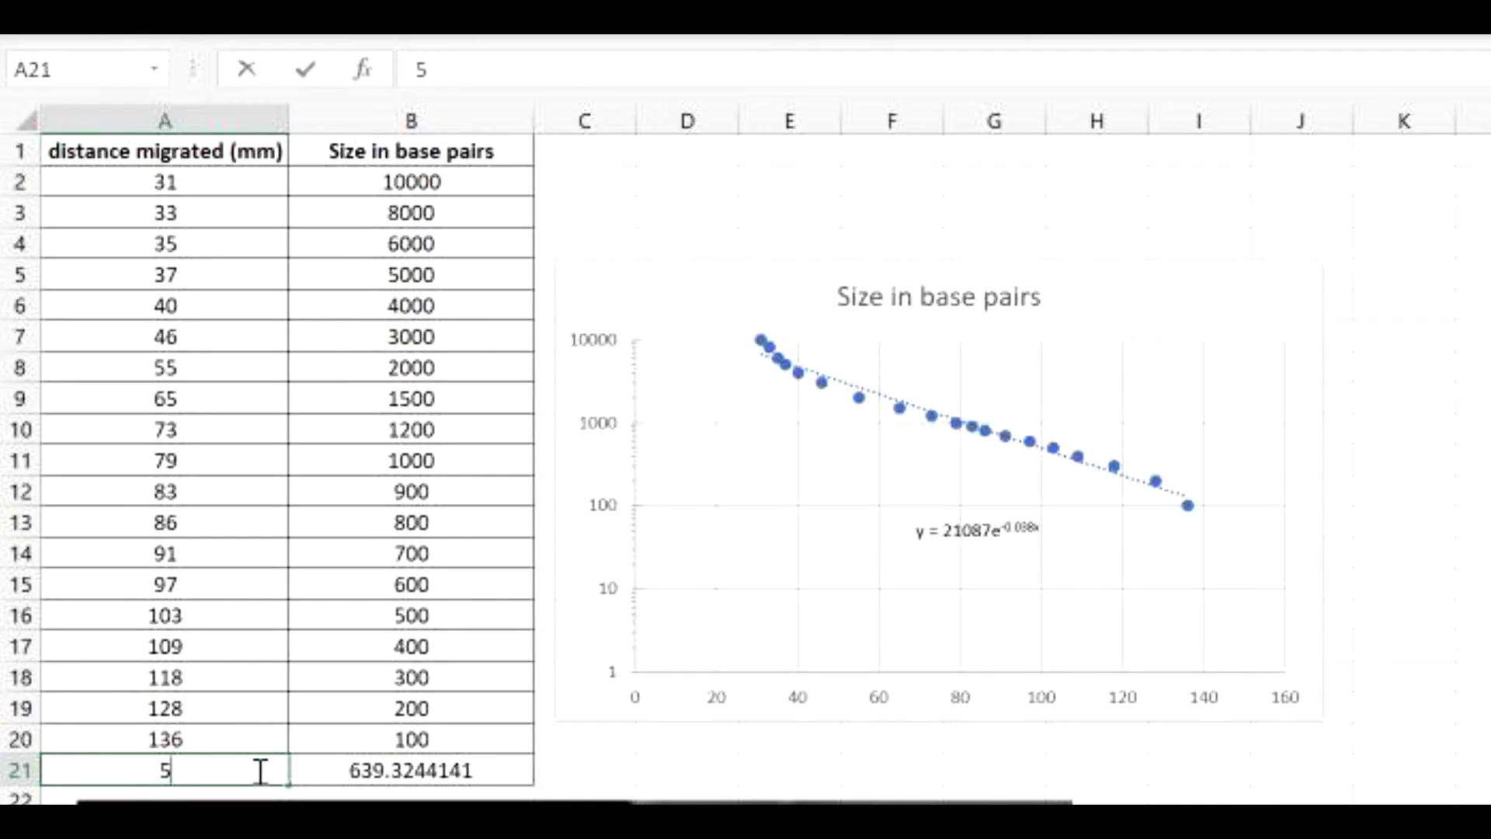
key("Return")
left_click(393, 763)
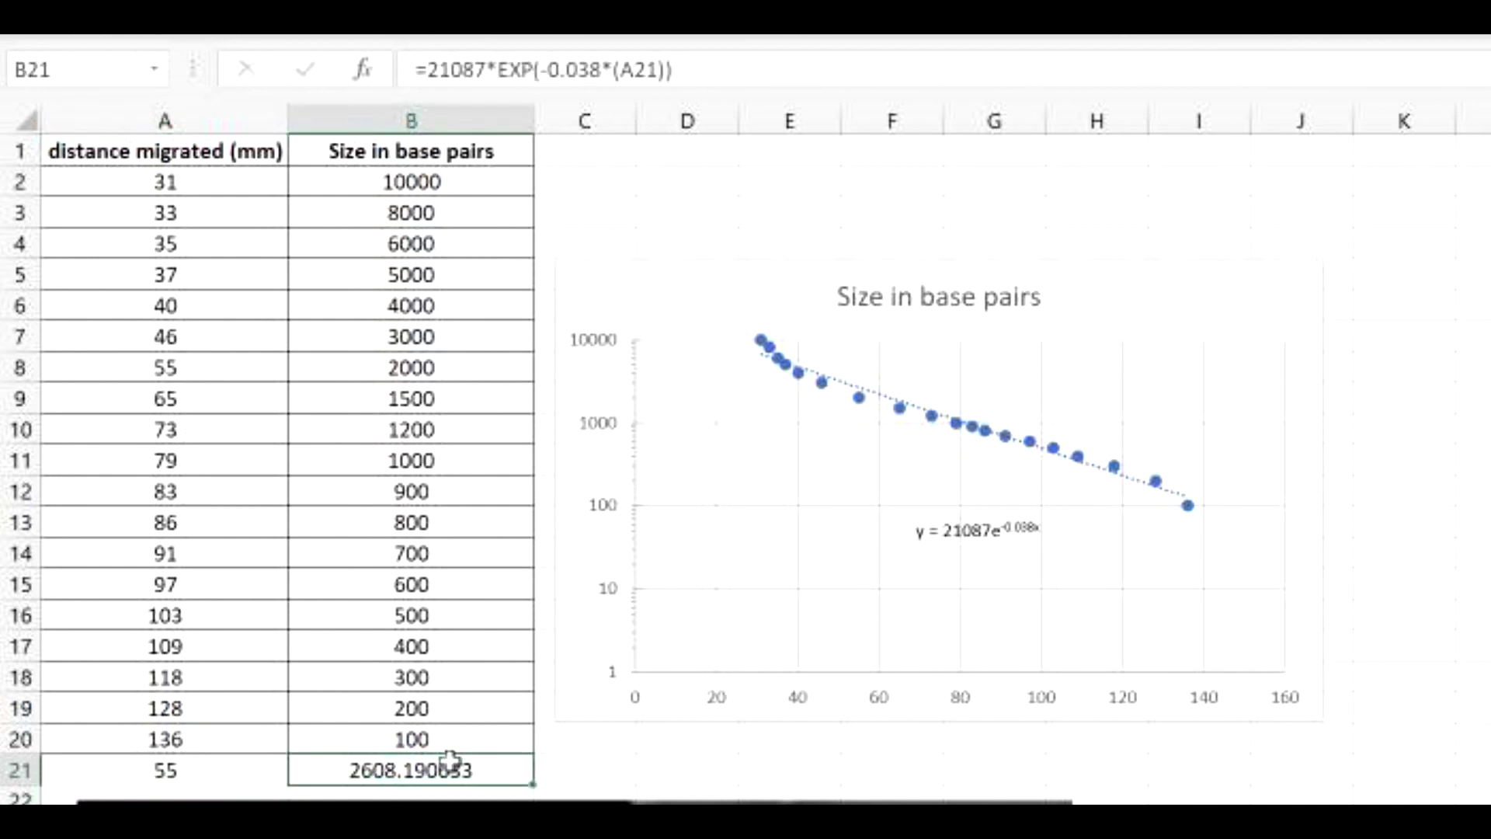
Step: Change A21 to 93 mm and compare its 615.4858869 bp result with the 91 and 97 mm rows
left_click(205, 765)
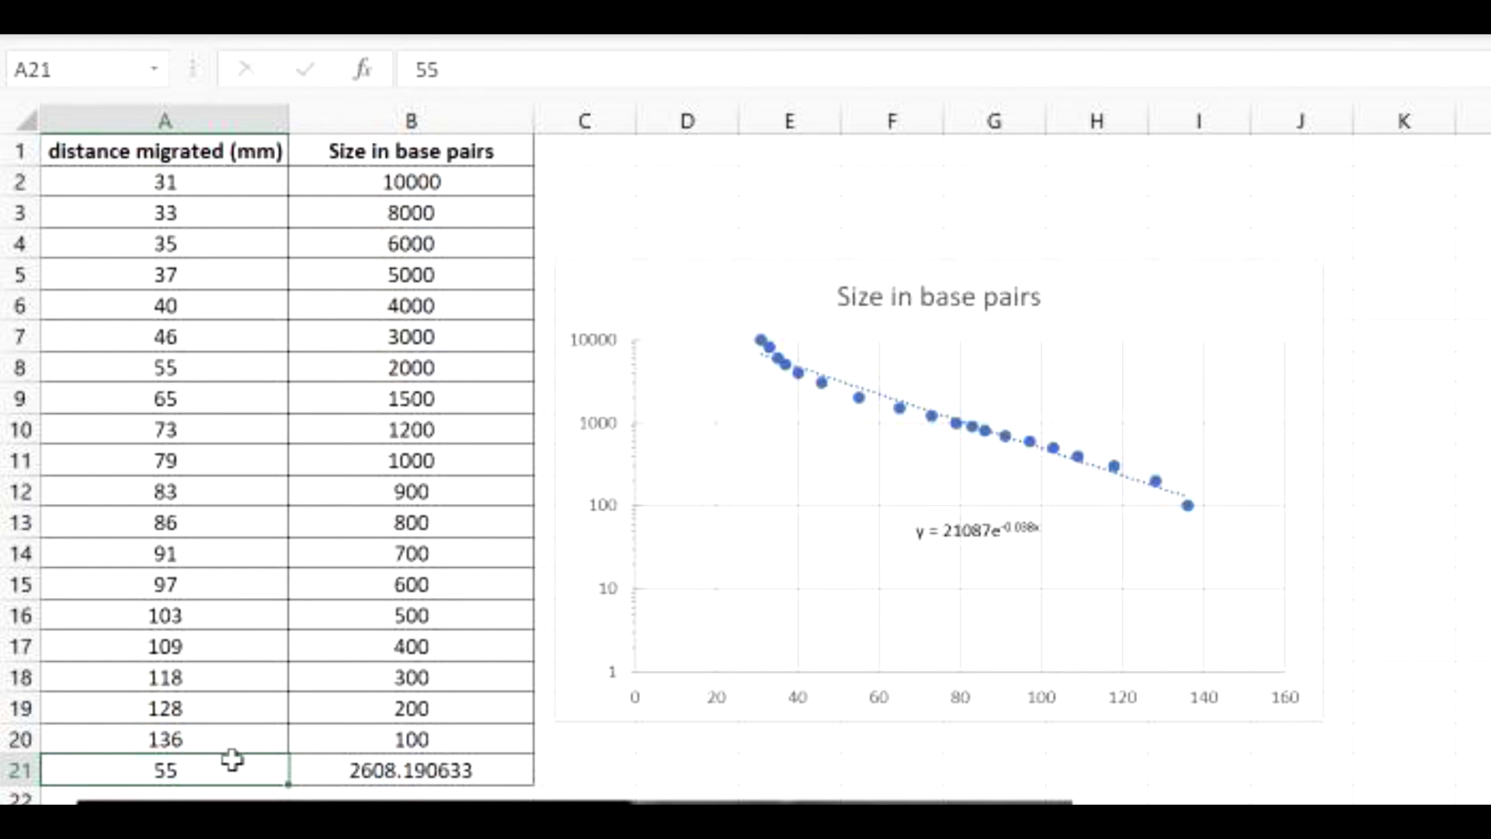
type("93")
key("ctrl+Return")
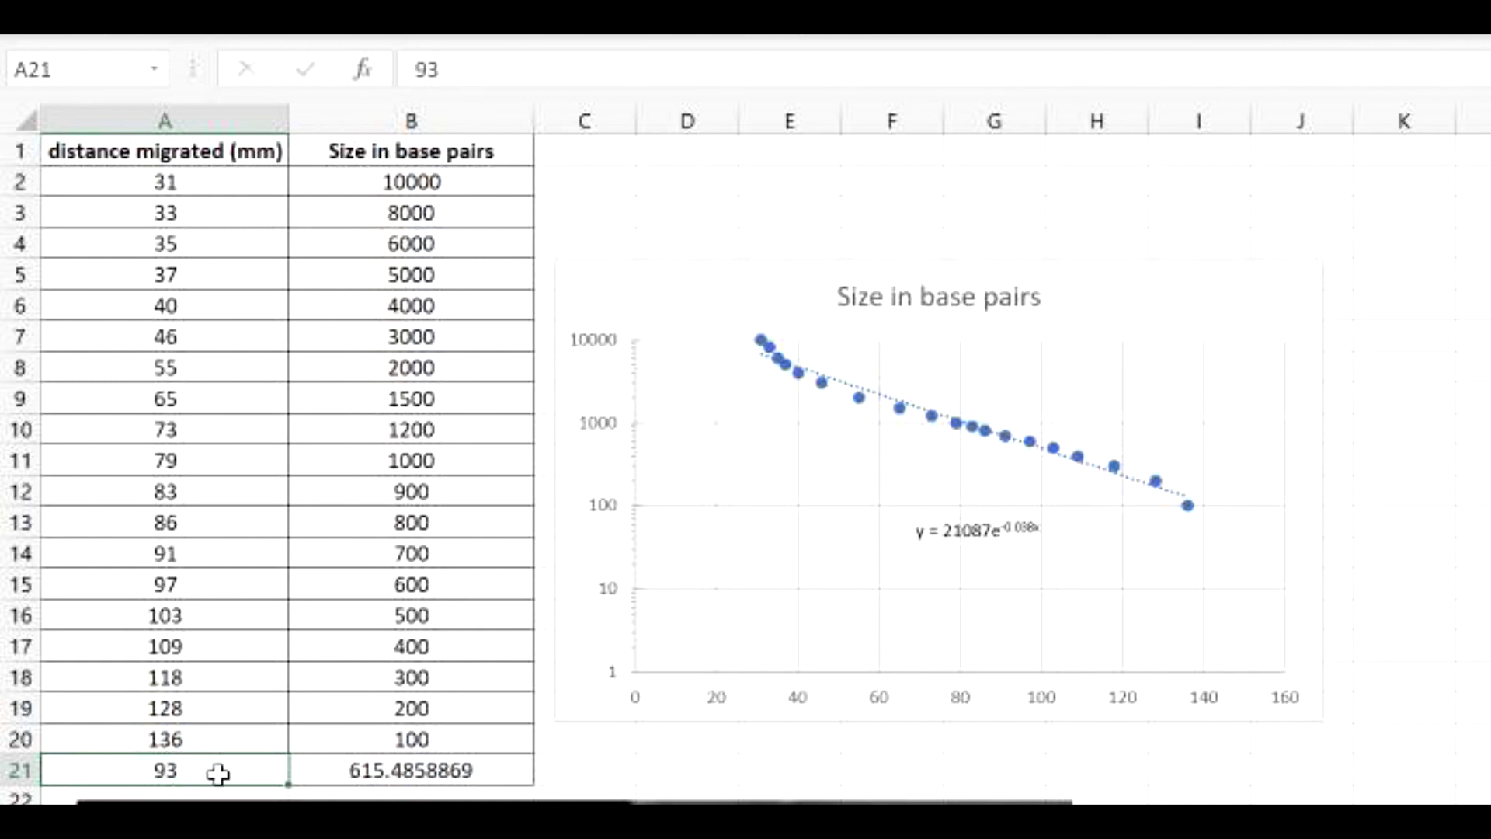
left_click_drag(217, 772, 392, 780)
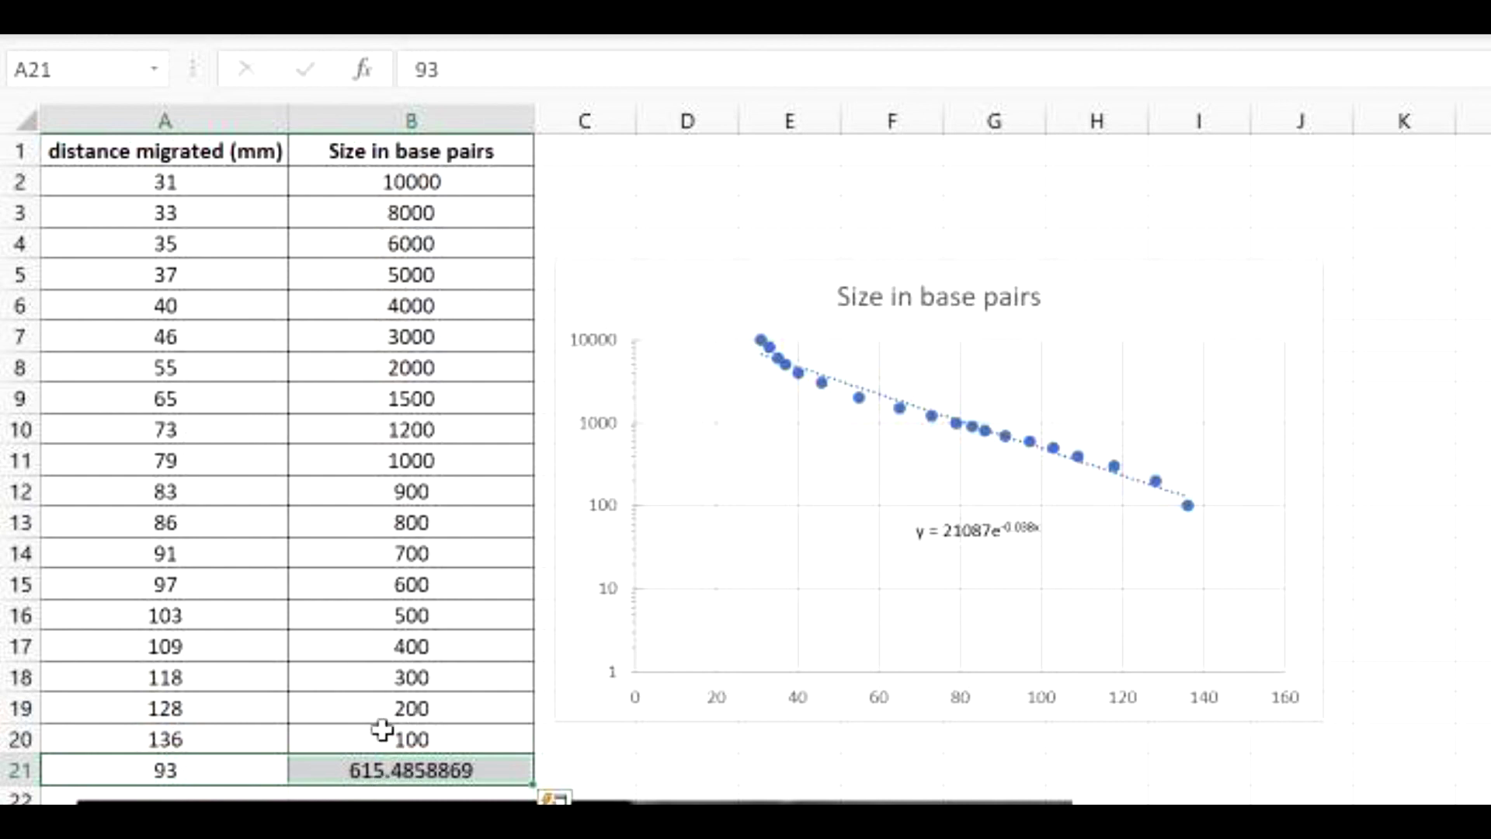
left_click(253, 768)
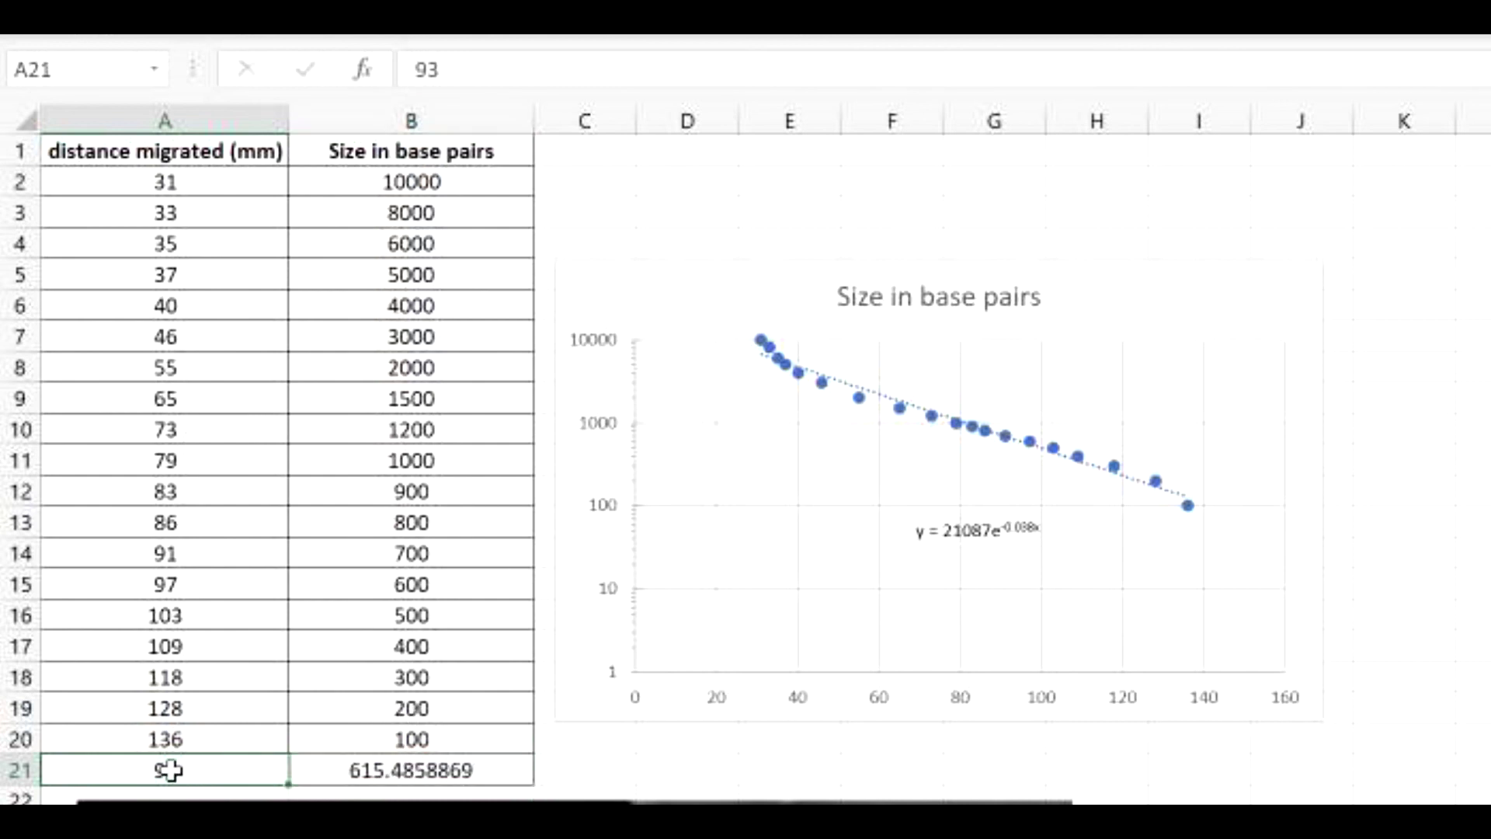
left_click_drag(213, 772, 393, 768)
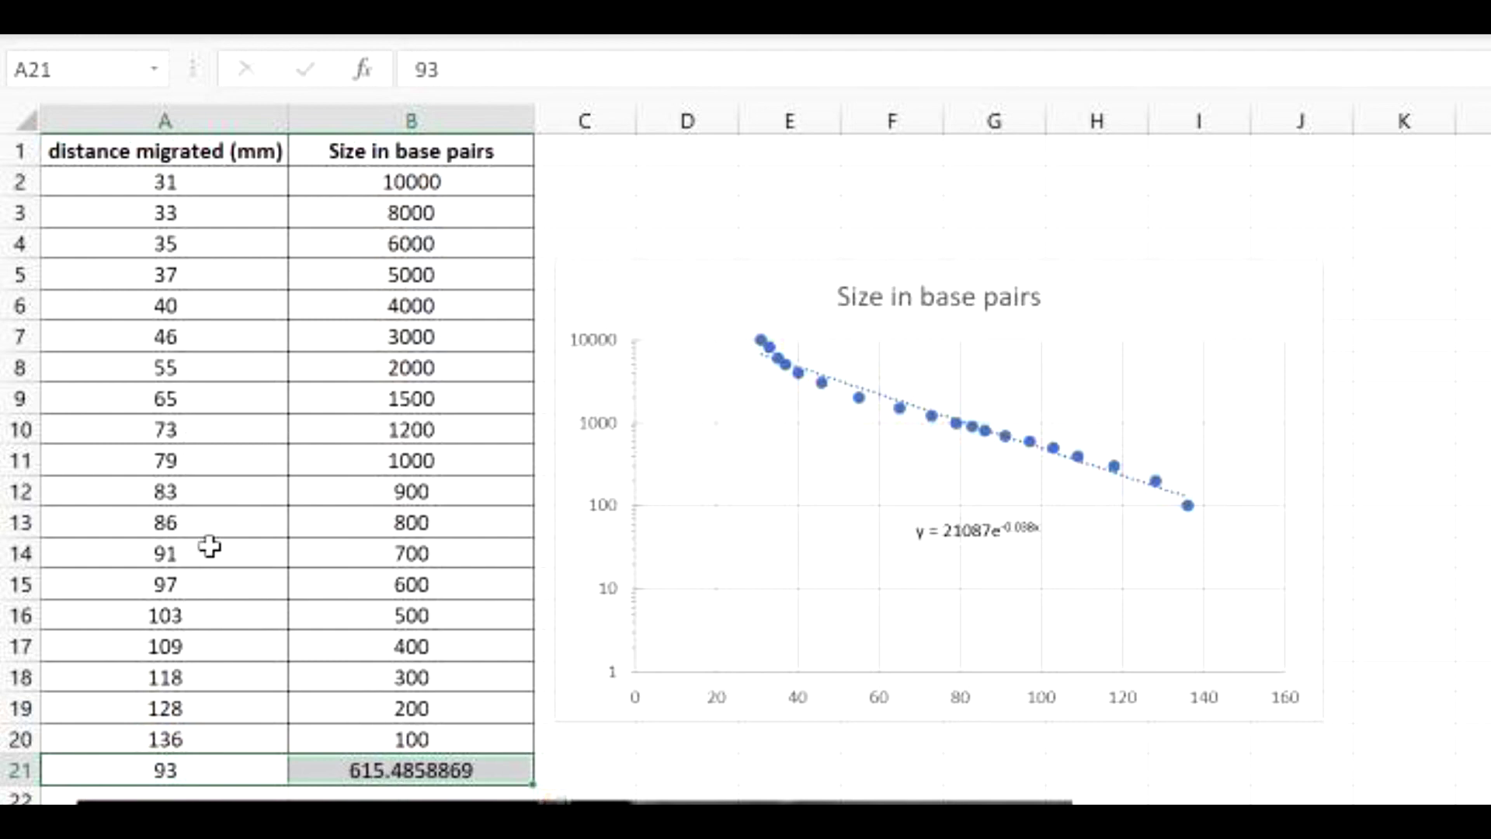
left_click_drag(195, 548, 395, 584)
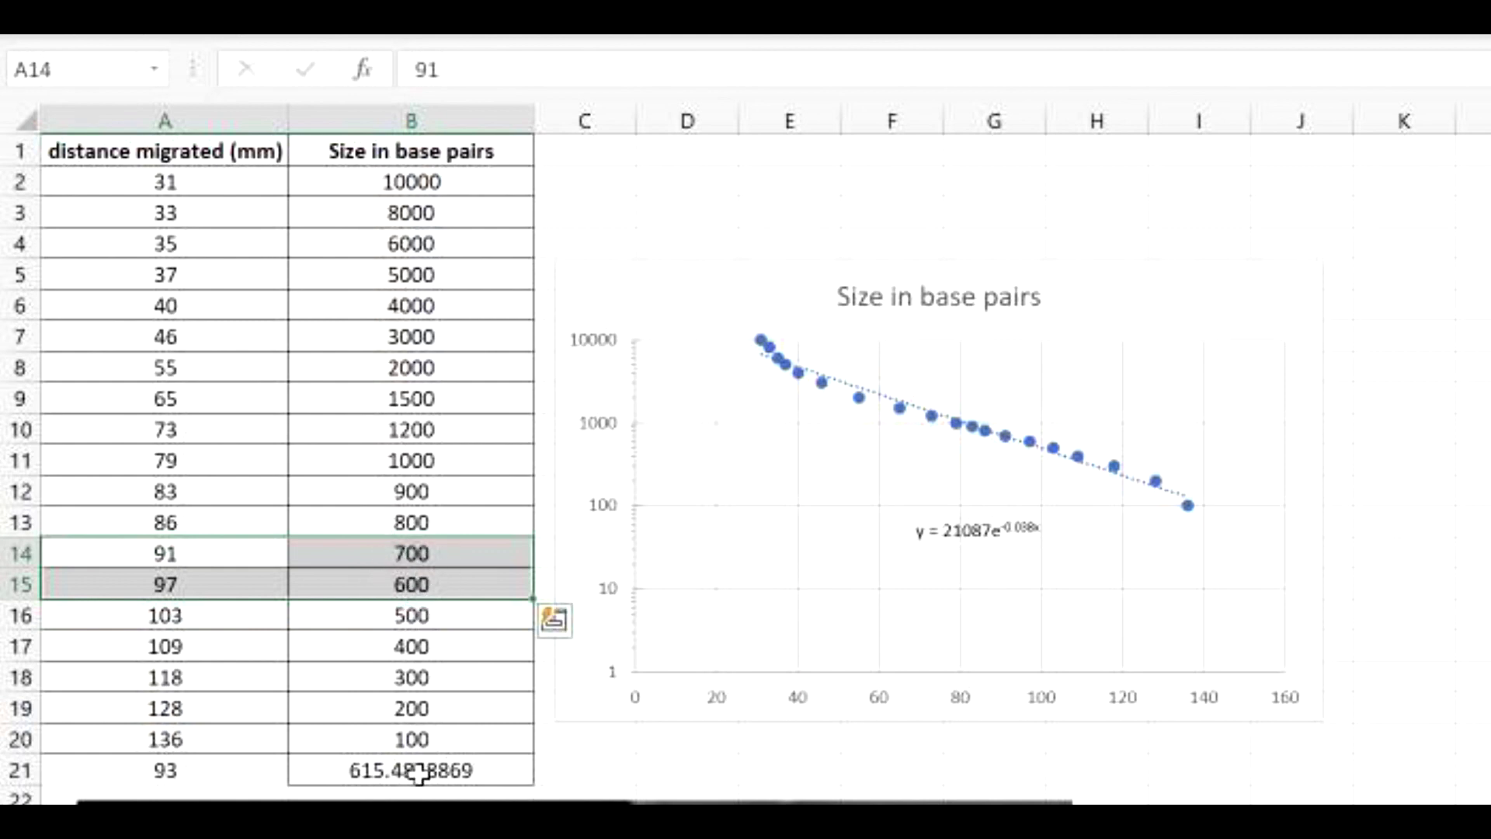
left_click_drag(420, 772, 166, 769)
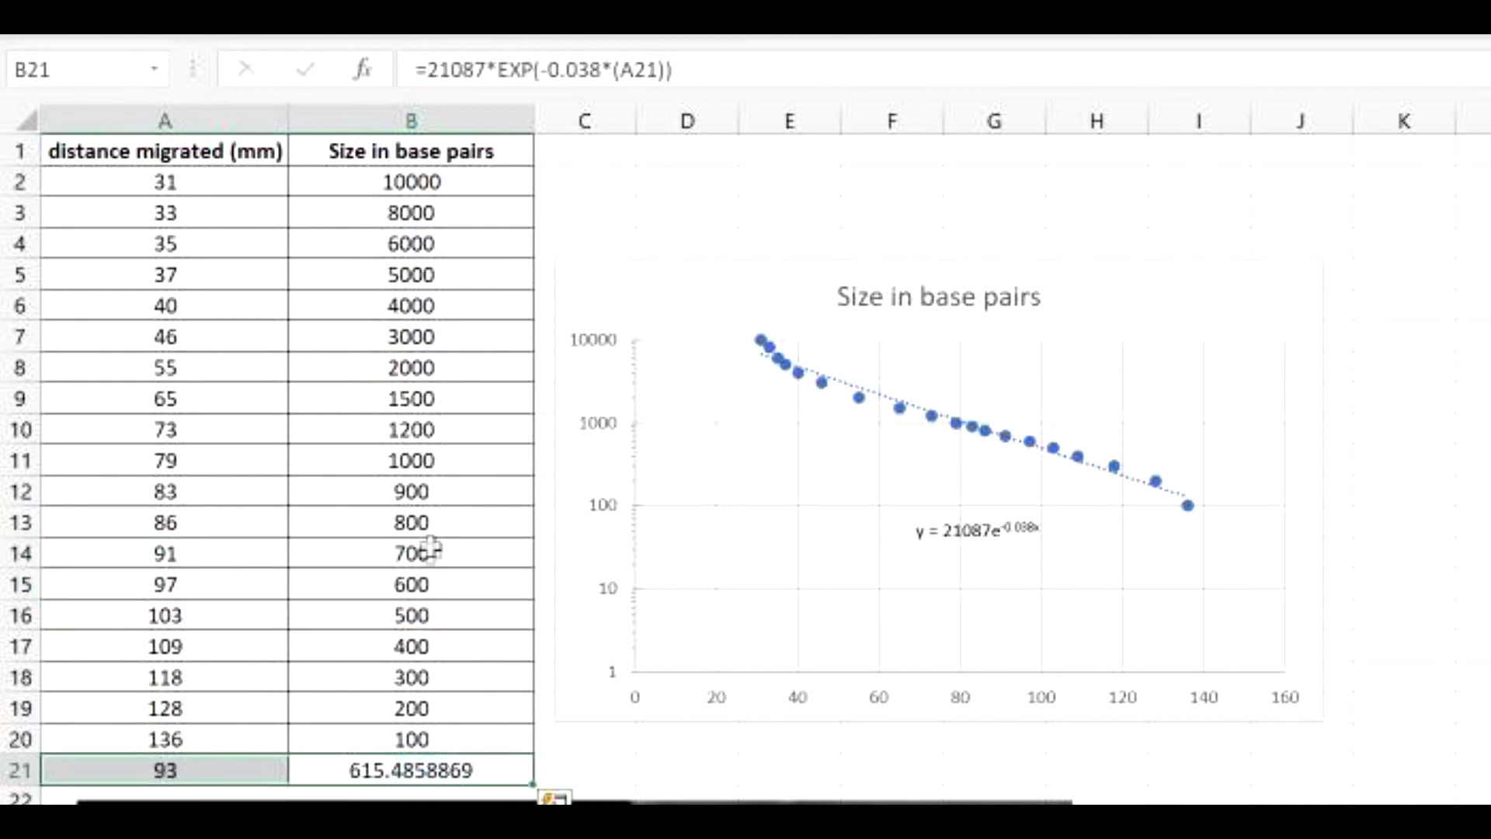
left_click(426, 586)
left_click_drag(376, 587, 180, 553)
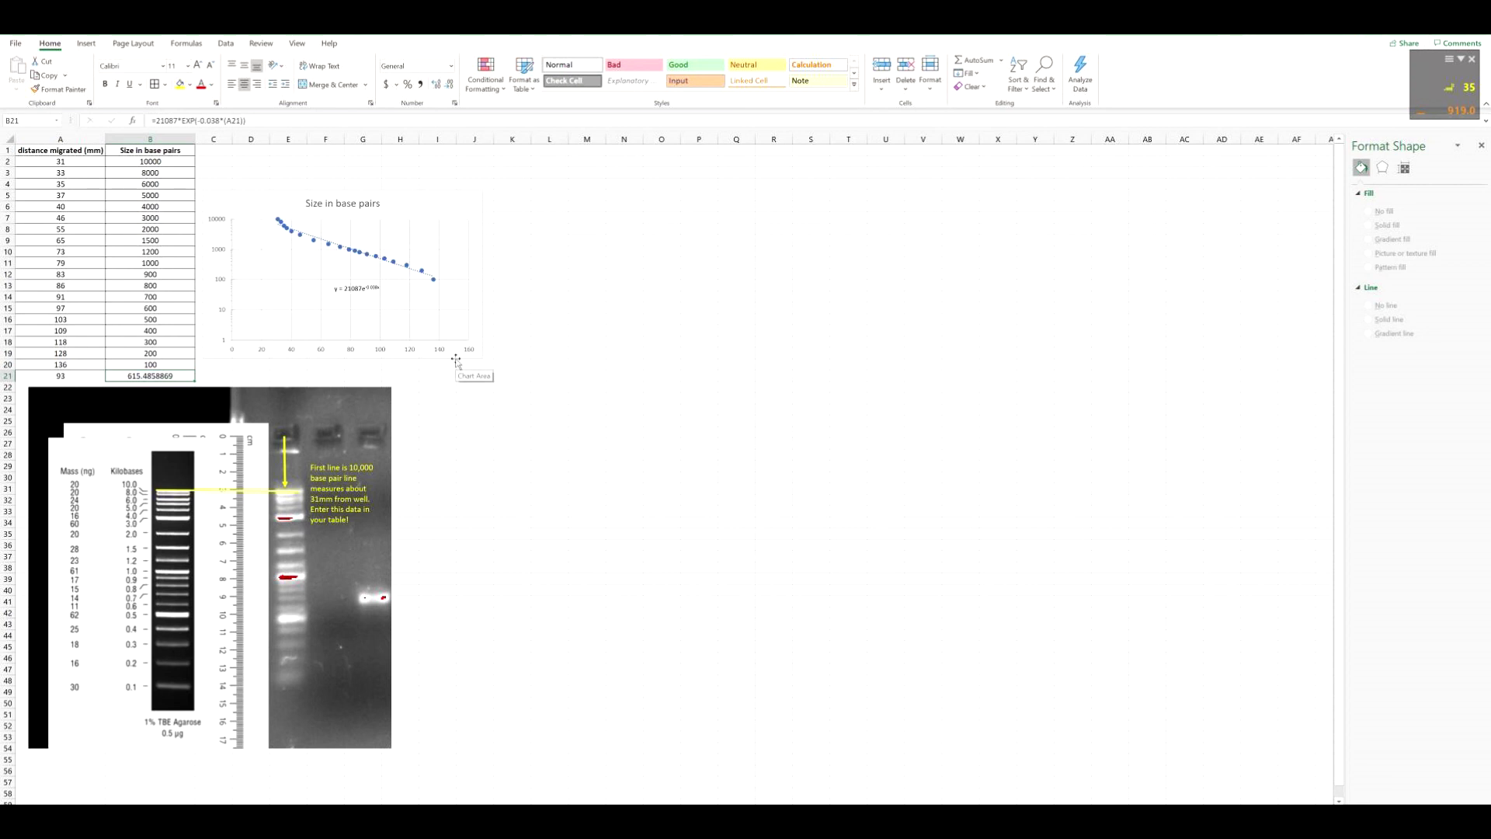
left_click(549, 342)
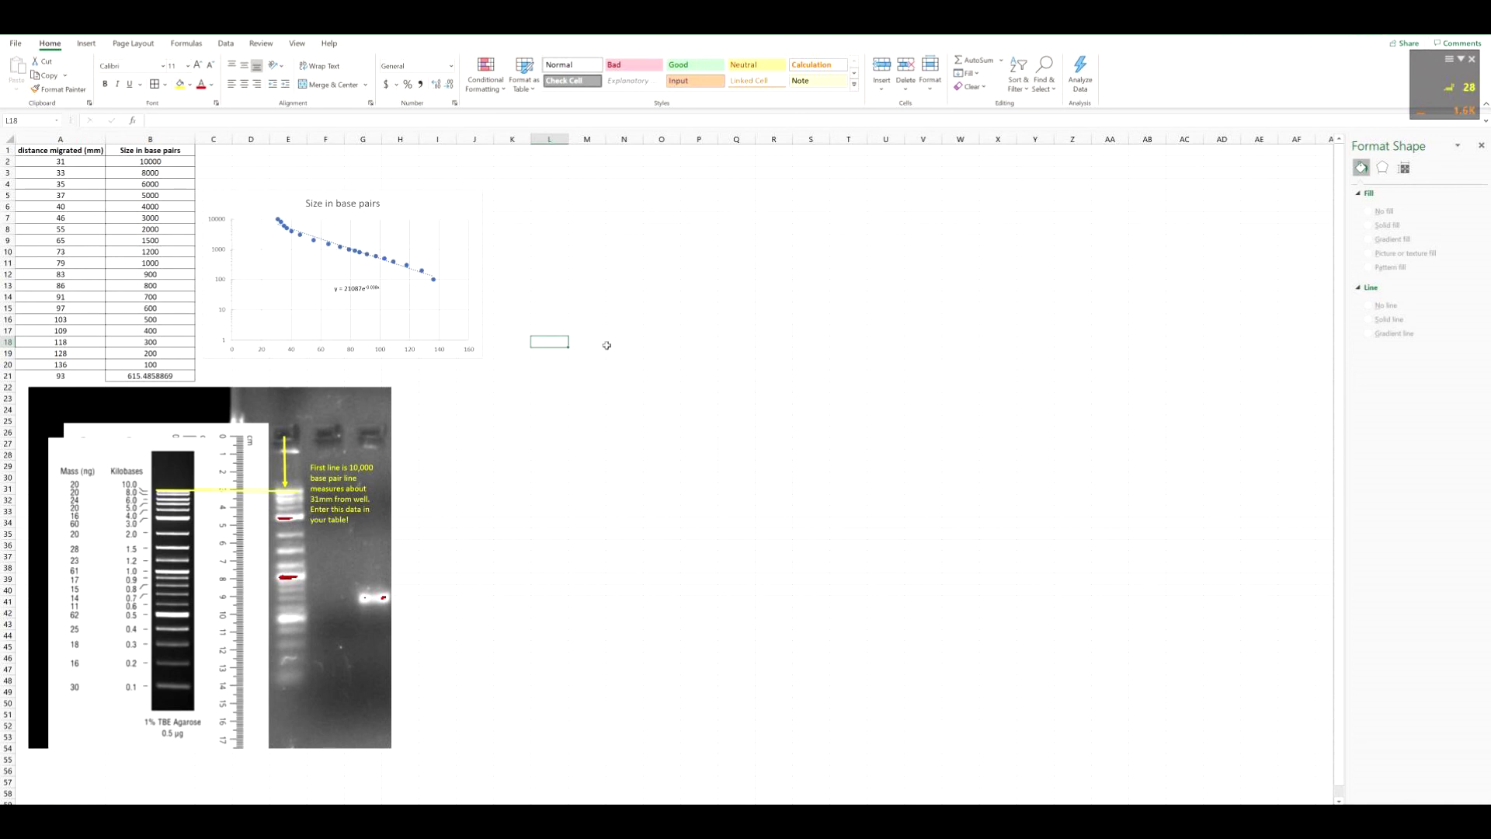
left_click(242, 198)
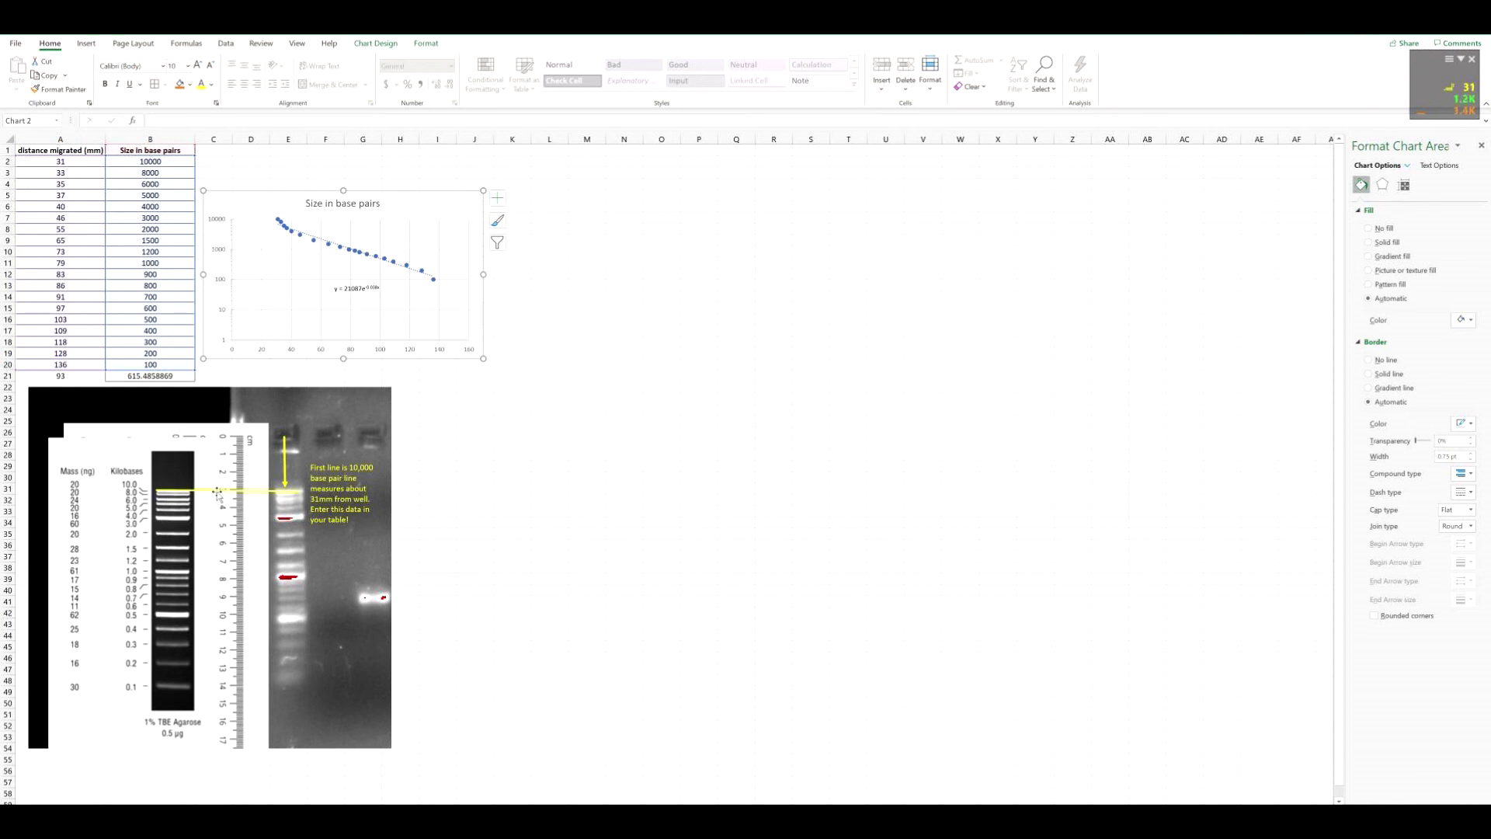
key("Escape")
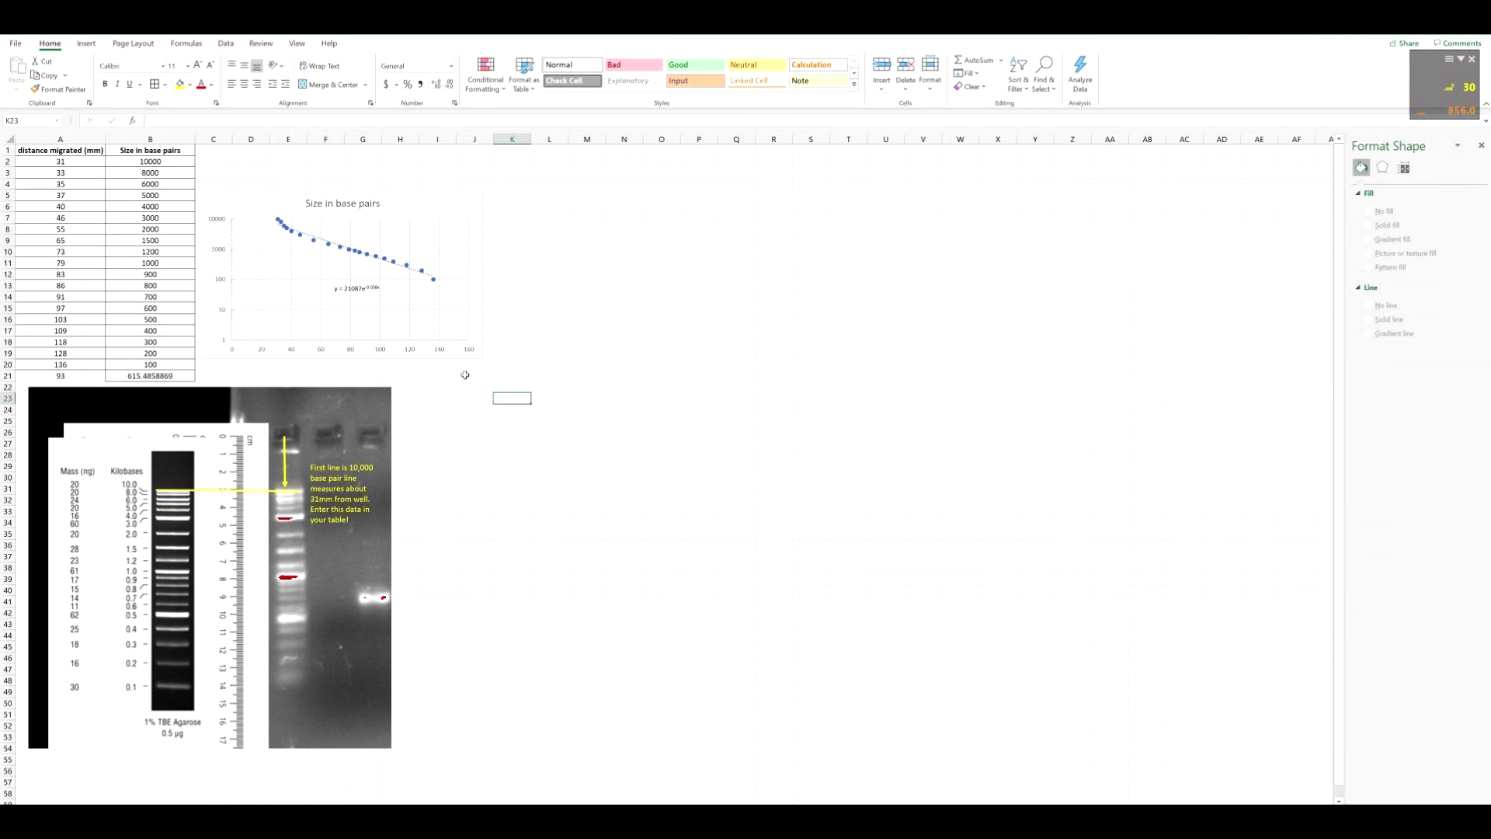